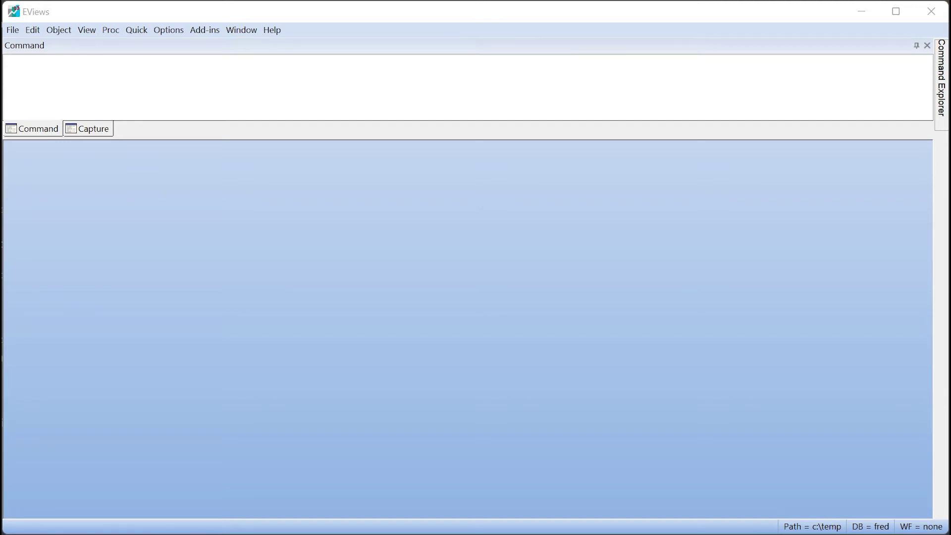
Create a new workfile with Quarterly frequency, start date 1970 and end date 2020.
{"action": "left_click", "coordinate": [14, 30]}
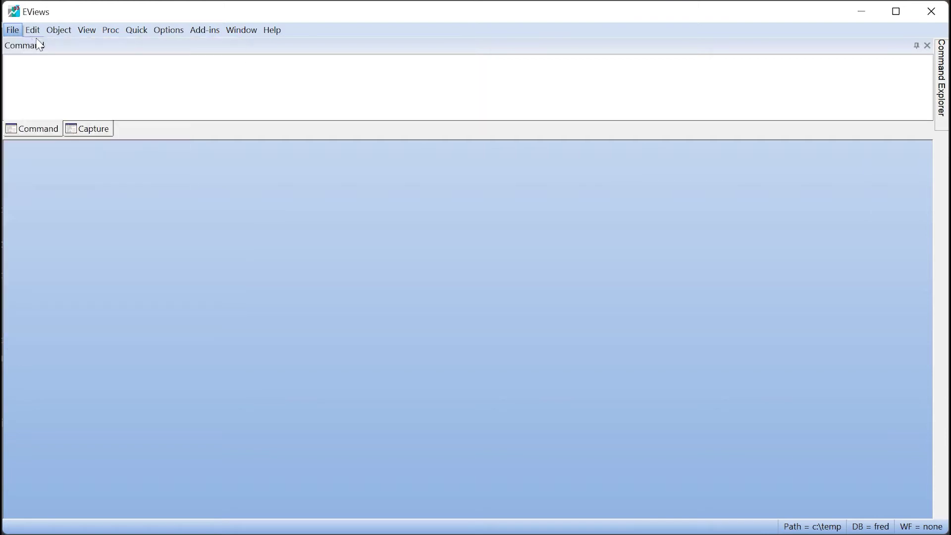
{"action": "left_click", "coordinate": [13, 30]}
{"action": "mouse_move", "coordinate": [212, 47]}
{"action": "left_click", "coordinate": [275, 43]}
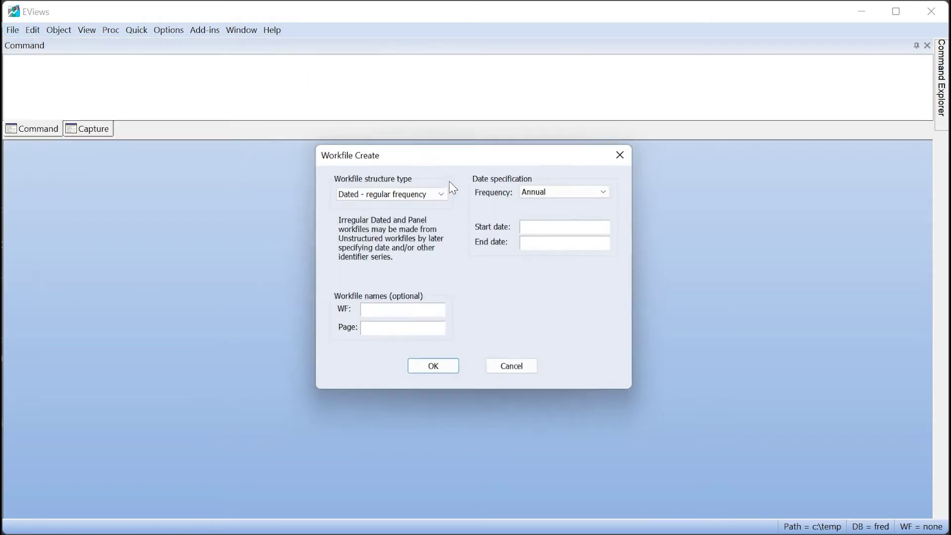
{"action": "left_click", "coordinate": [565, 192]}
{"action": "left_click", "coordinate": [547, 233]}
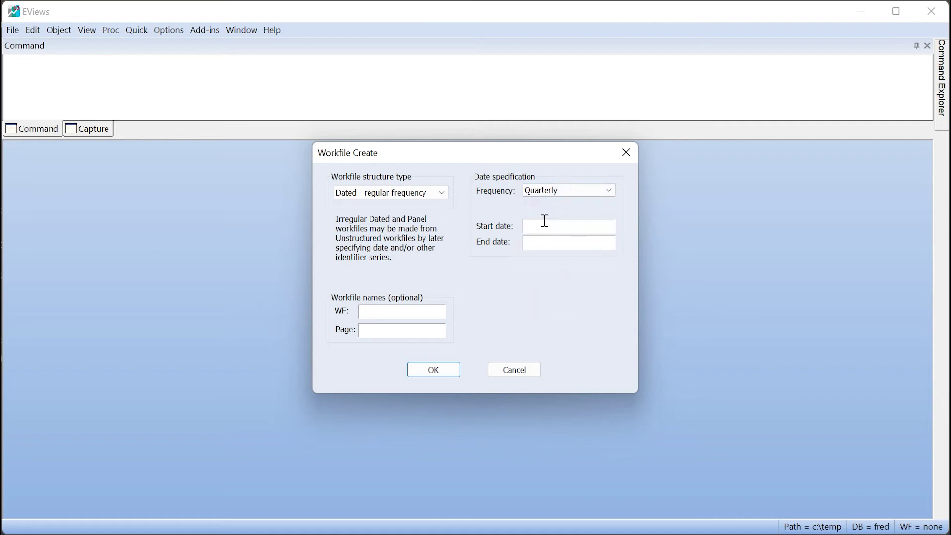
{"action": "left_click", "coordinate": [545, 227]}
{"action": "type", "text": "1970"}
{"action": "key", "text": "Tab"}
{"action": "type", "text": "2020"}
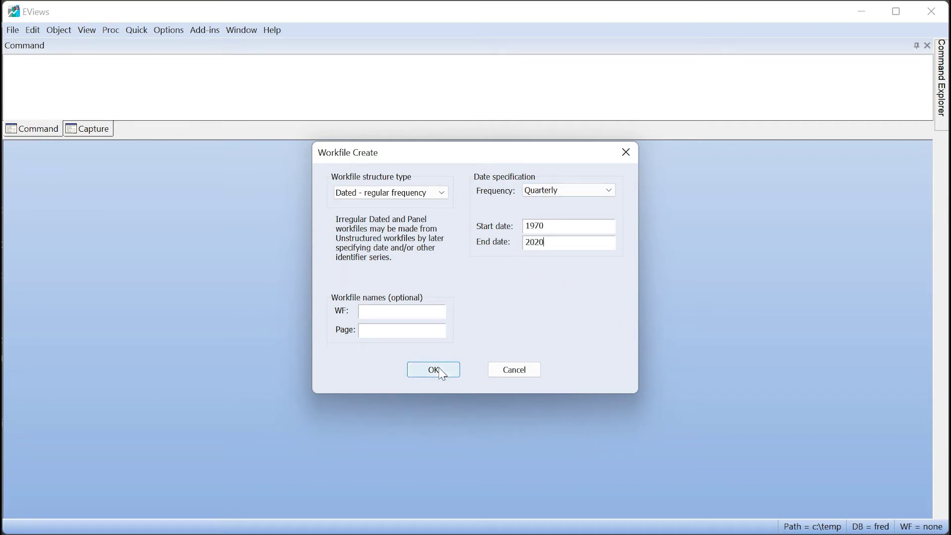
{"action": "left_click", "coordinate": [442, 374]}
{"action": "left_click_drag", "start_coordinate": [259, 166], "coordinate": [213, 164]}
Connect to the FRED database and open a search across all its series.
{"action": "left_click", "coordinate": [12, 29]}
{"action": "mouse_move", "coordinate": [214, 62]}
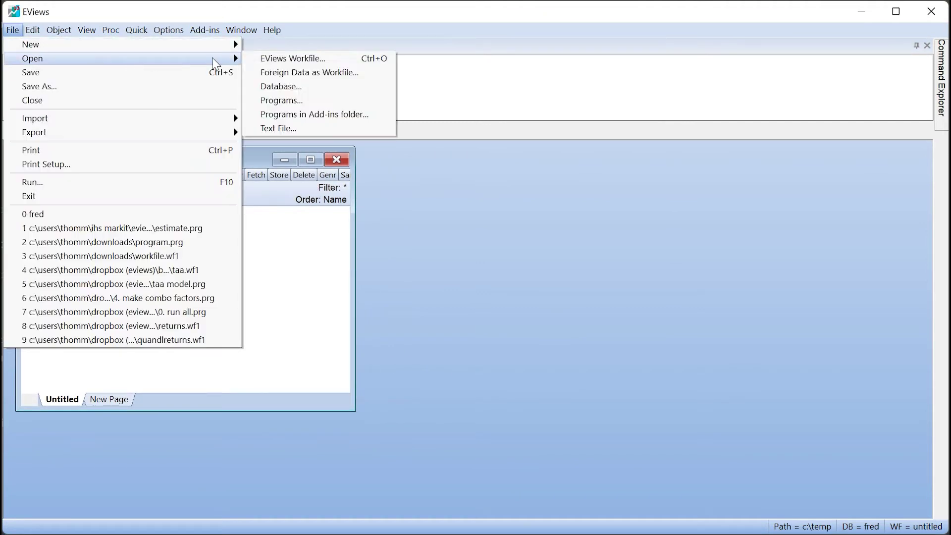
{"action": "left_click", "coordinate": [278, 86]}
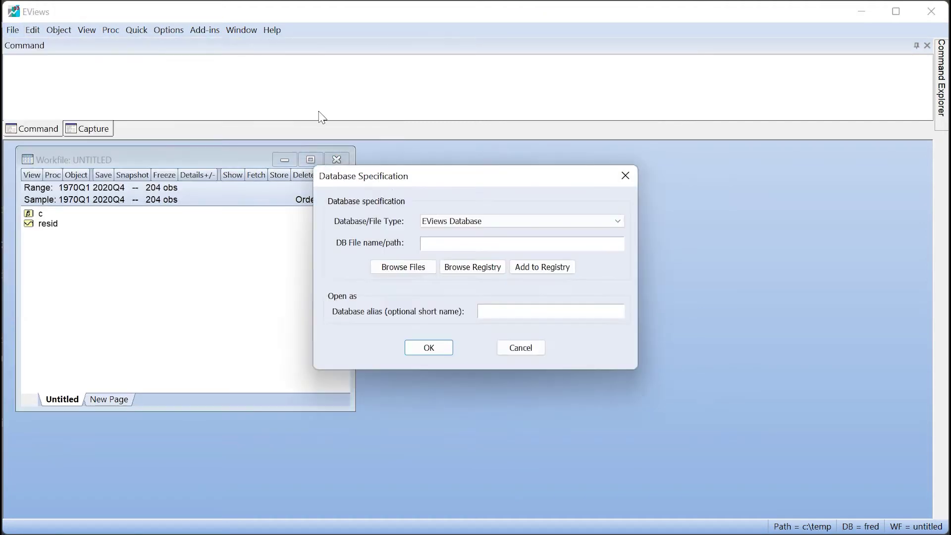
{"action": "left_click", "coordinate": [421, 218]}
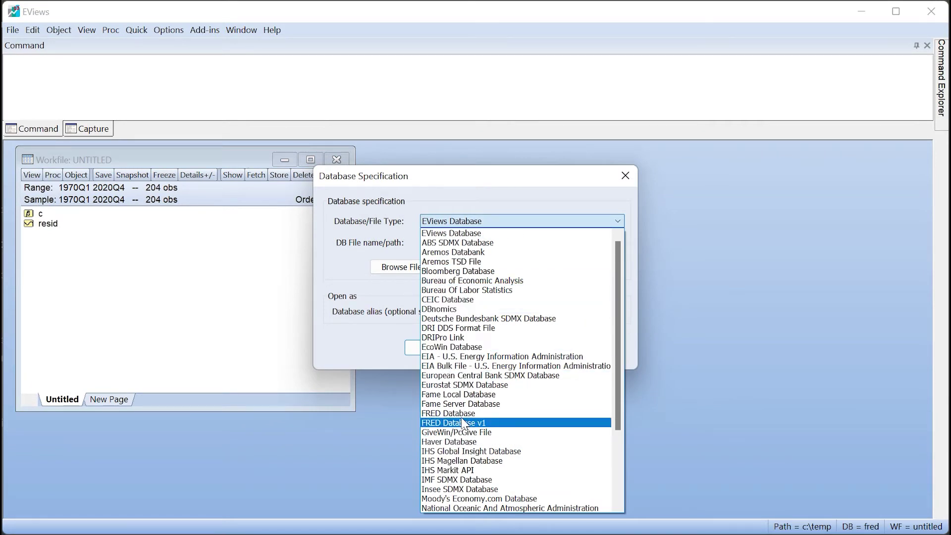
{"action": "left_click", "coordinate": [462, 413]}
{"action": "left_click", "coordinate": [427, 377]}
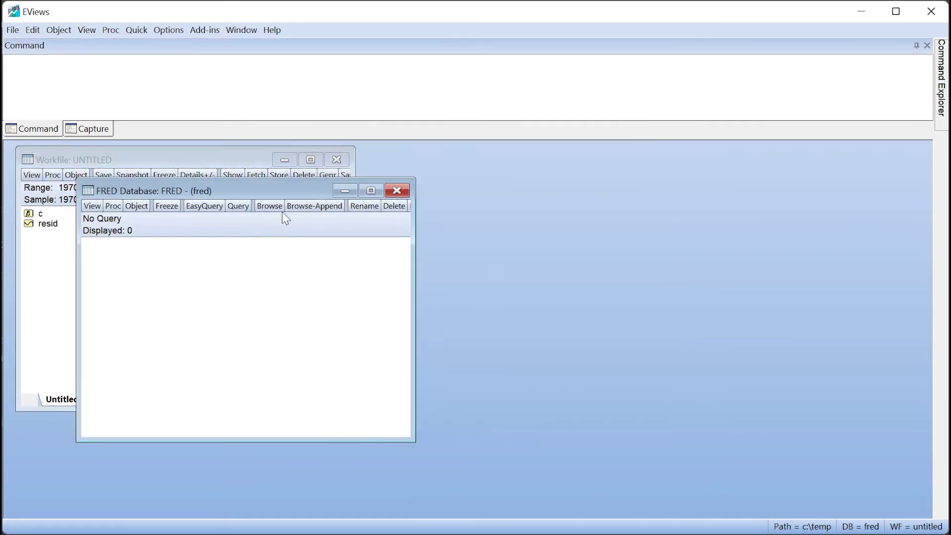
{"action": "left_click", "coordinate": [281, 207]}
{"action": "double_click", "coordinate": [169, 238]}
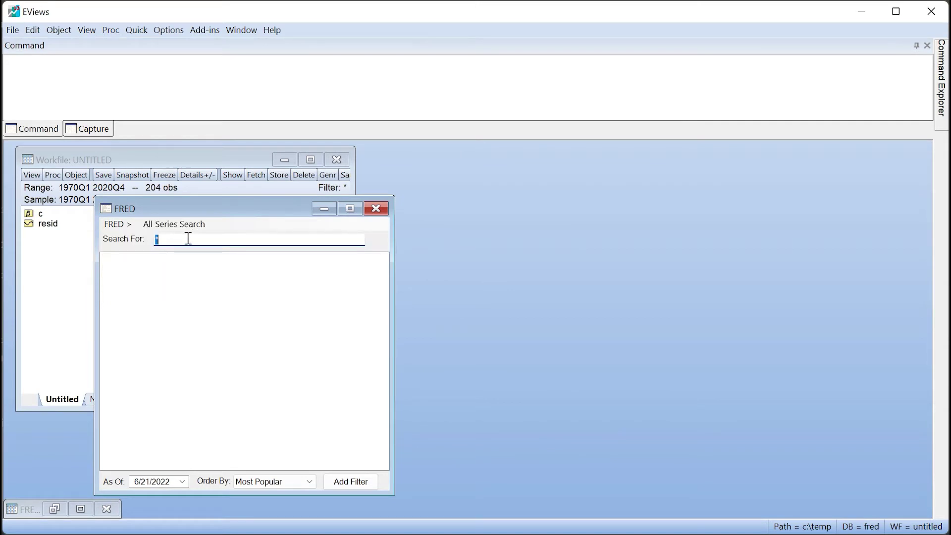
Search FRED for 'real consumption' and copy the PCECC96 series into the workfile.
{"action": "left_click", "coordinate": [188, 238]}
{"action": "type", "text": "real consumption"}
{"action": "key", "text": "Return"}
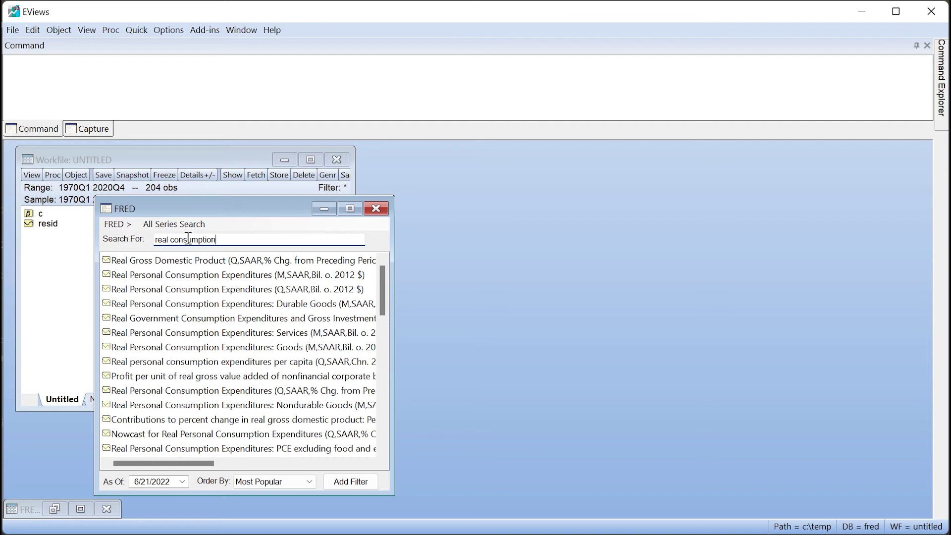
{"action": "left_click_drag", "start_coordinate": [187, 289], "coordinate": [62, 280]}
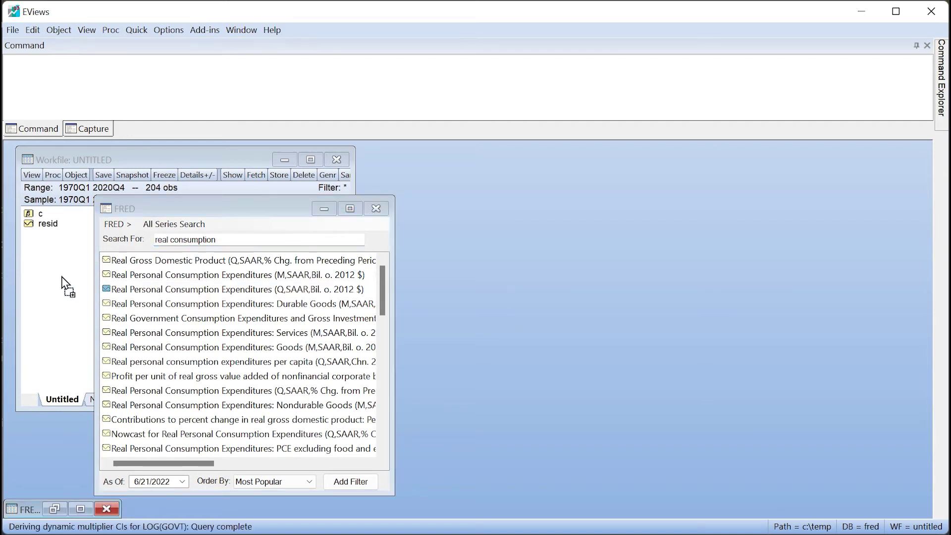
Search FRED for GDP and copy the GDPC1 series into the workfile.
{"action": "left_click", "coordinate": [389, 292]}
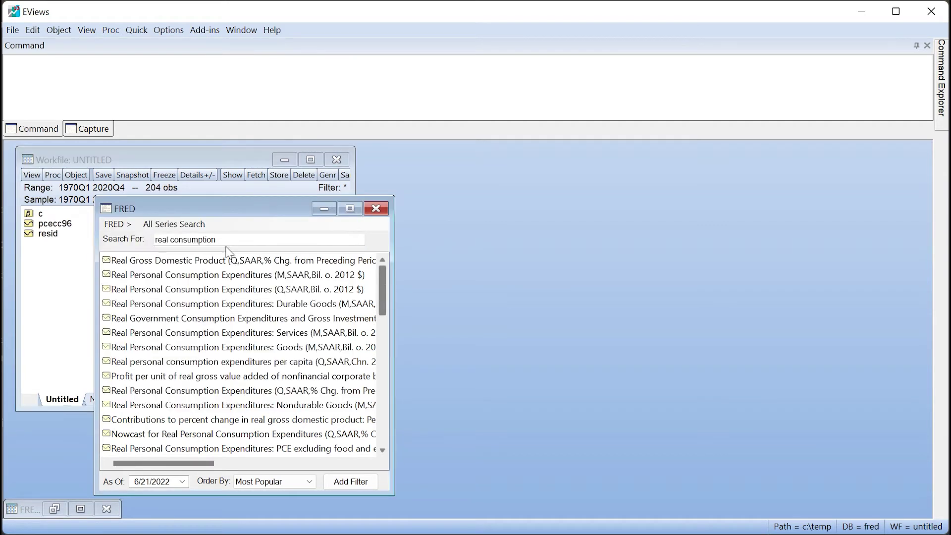
{"action": "double_click", "coordinate": [203, 241]}
{"action": "type", "text": "gdp"}
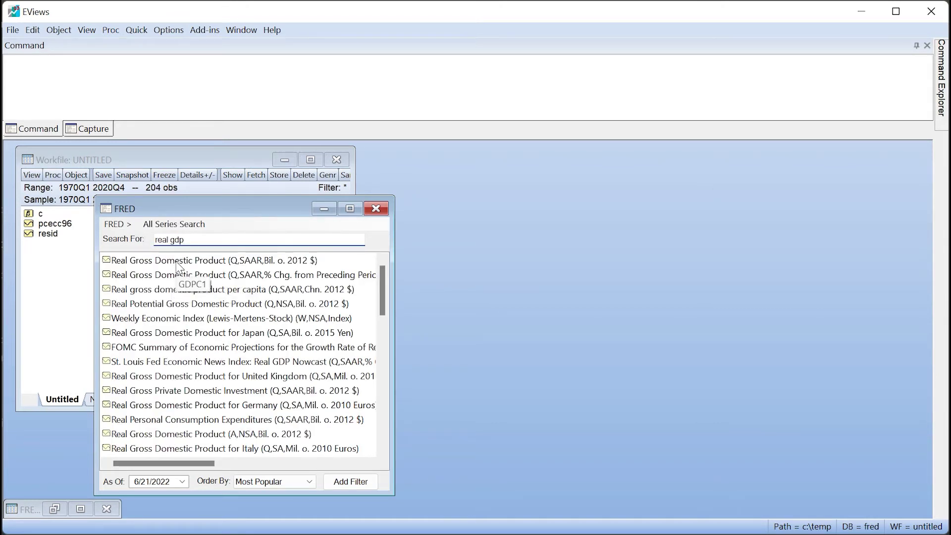
{"action": "left_click_drag", "start_coordinate": [178, 261], "coordinate": [60, 277]}
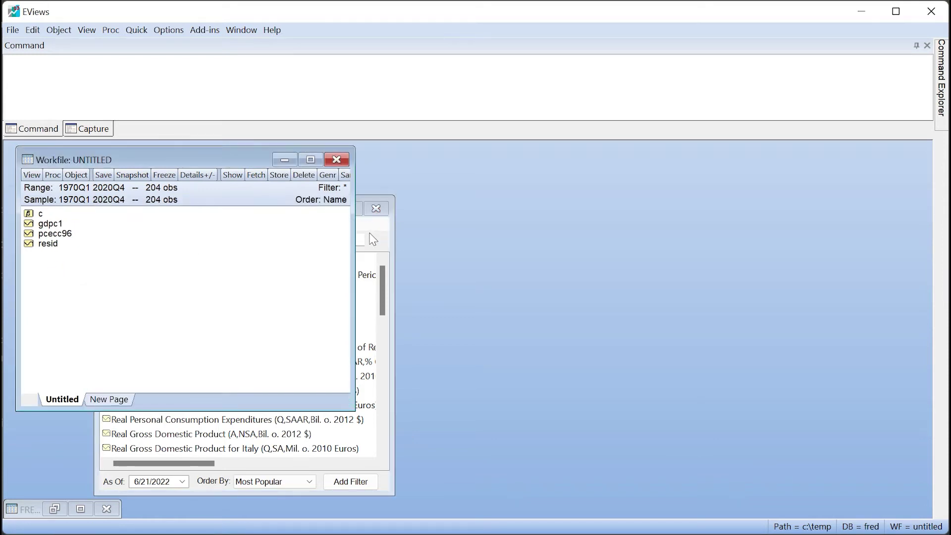
Search for 'federal expensiture' and copy the FGEXPND series into the workfile.
{"action": "left_click", "coordinate": [315, 236]}
{"action": "left_click_drag", "start_coordinate": [190, 237], "coordinate": [144, 239]}
{"action": "type", "text": "fe"}
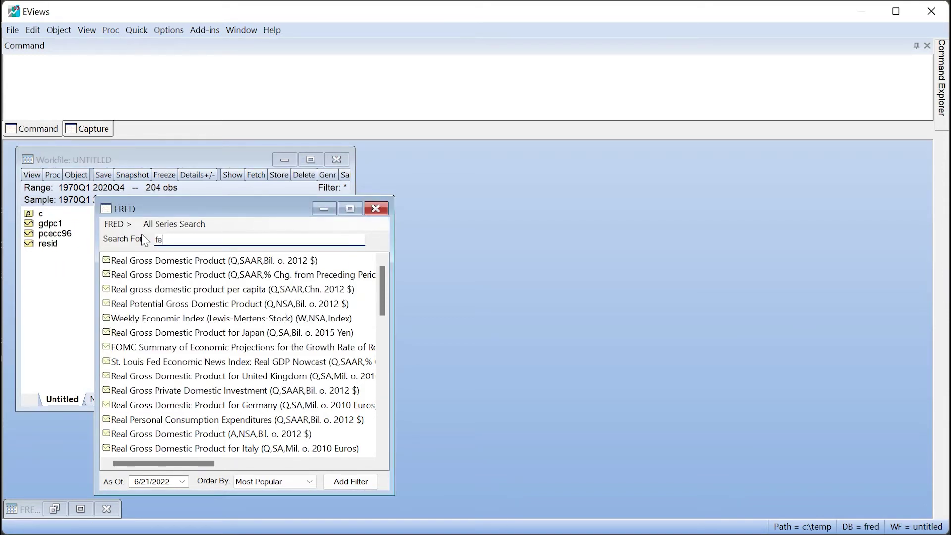
{"action": "type", "text": "deral expens"}
{"action": "type", "text": "iture"}
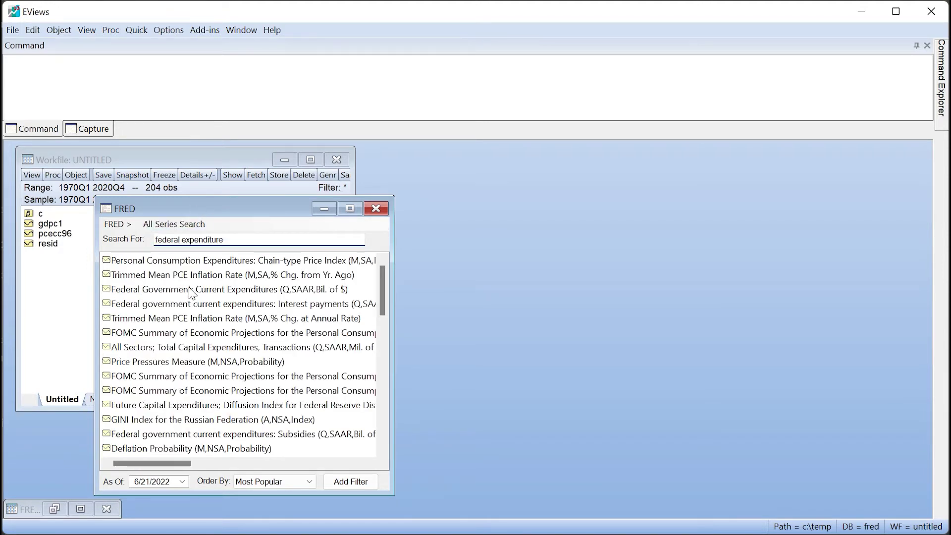
{"action": "left_click_drag", "start_coordinate": [192, 292], "coordinate": [70, 297]}
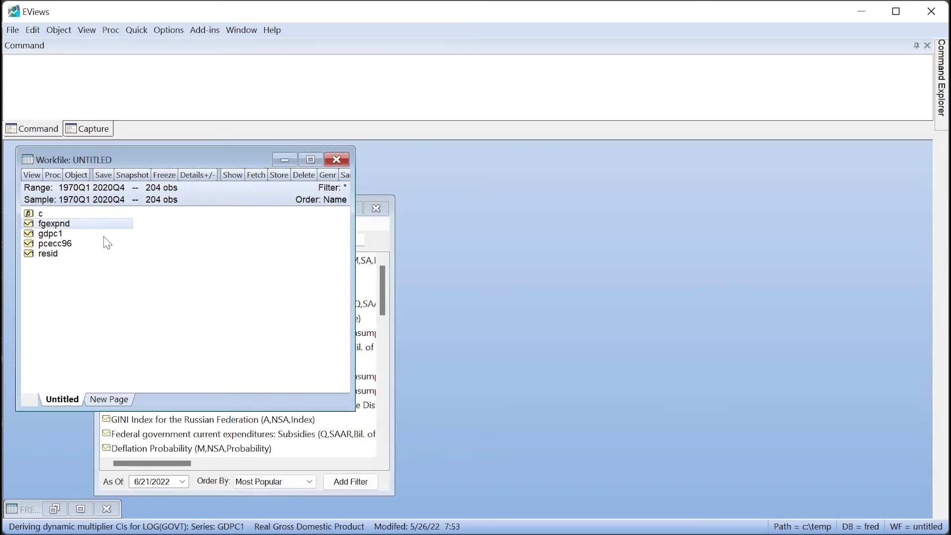
Rename fgexpnd to spending, gdpc1 to realgdp and pcecc96 to realcons.
{"action": "key", "text": "F2"}
{"action": "type", "text": "spending"}
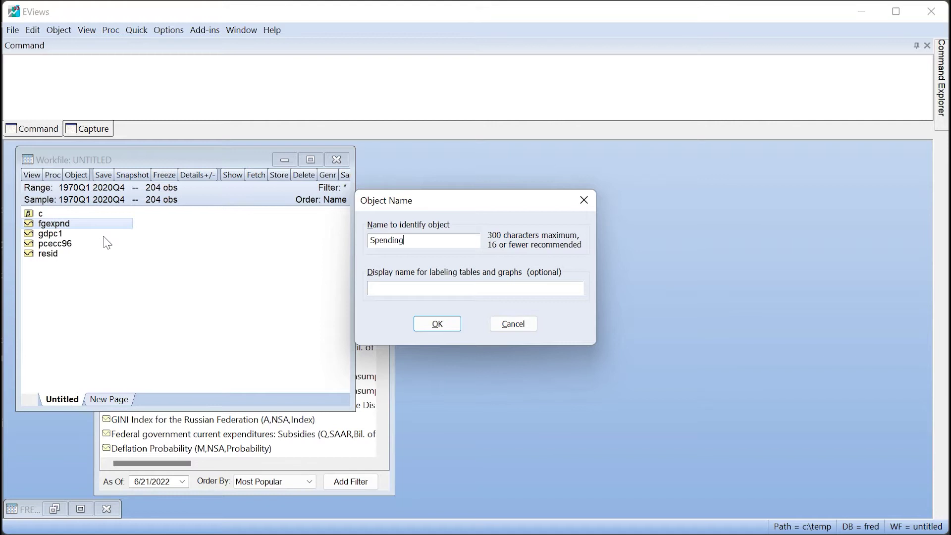
{"action": "key", "text": "Return"}
{"action": "right_click", "coordinate": [67, 224]}
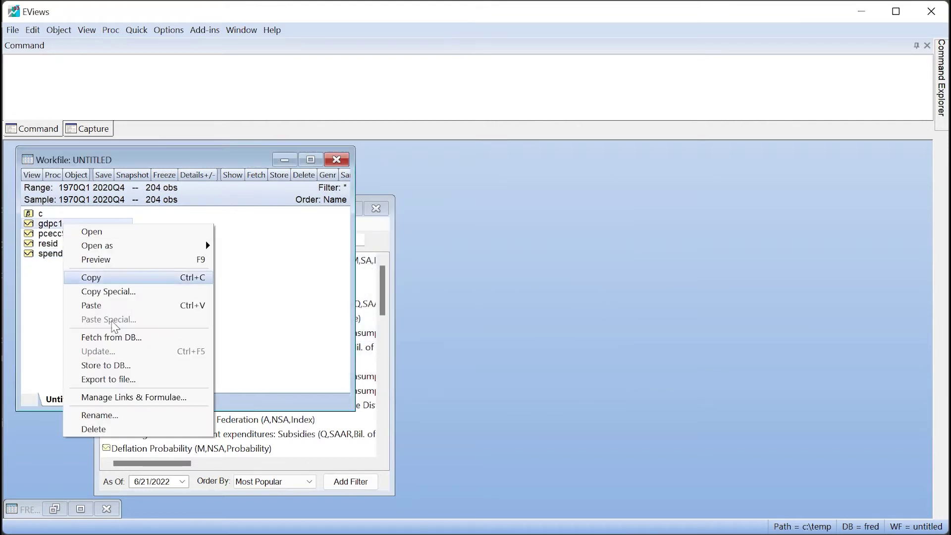
{"action": "left_click", "coordinate": [136, 412]}
{"action": "type", "text": "realgdp"}
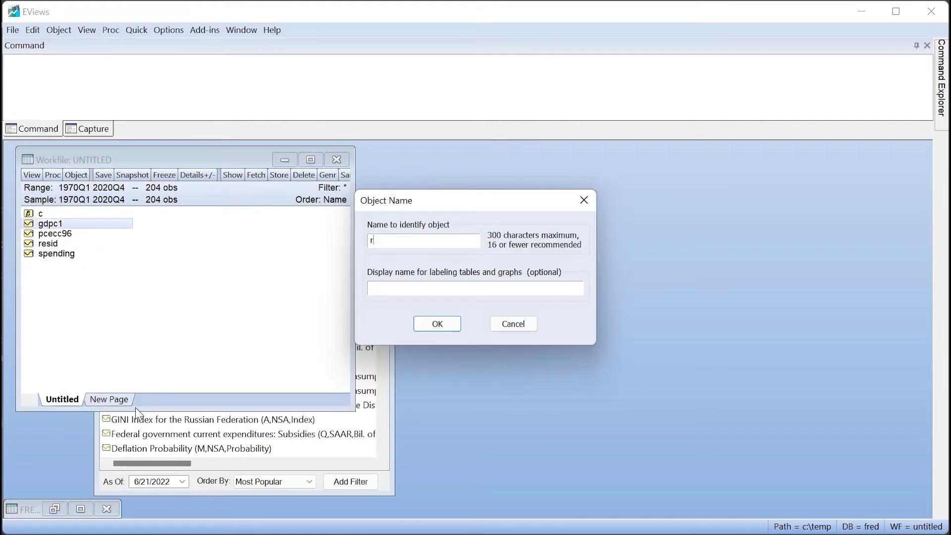
{"action": "key", "text": "Return"}
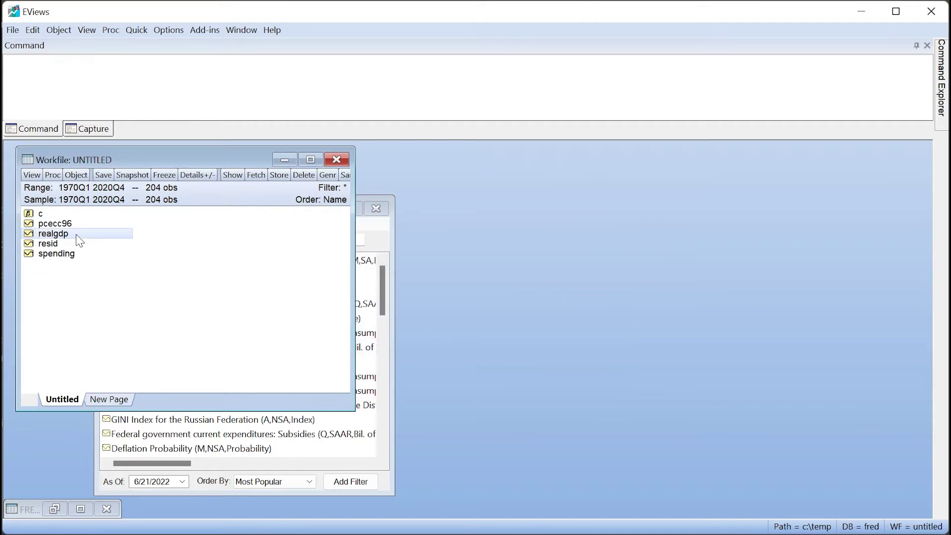
{"action": "right_click", "coordinate": [73, 222]}
{"action": "left_click", "coordinate": [125, 412]}
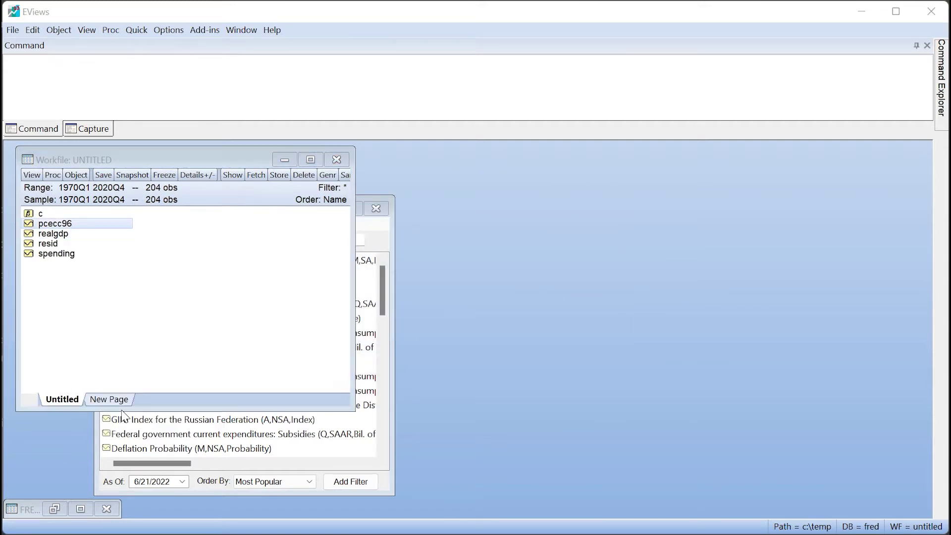
{"action": "type", "text": "realcons"}
{"action": "key", "text": "Return"}
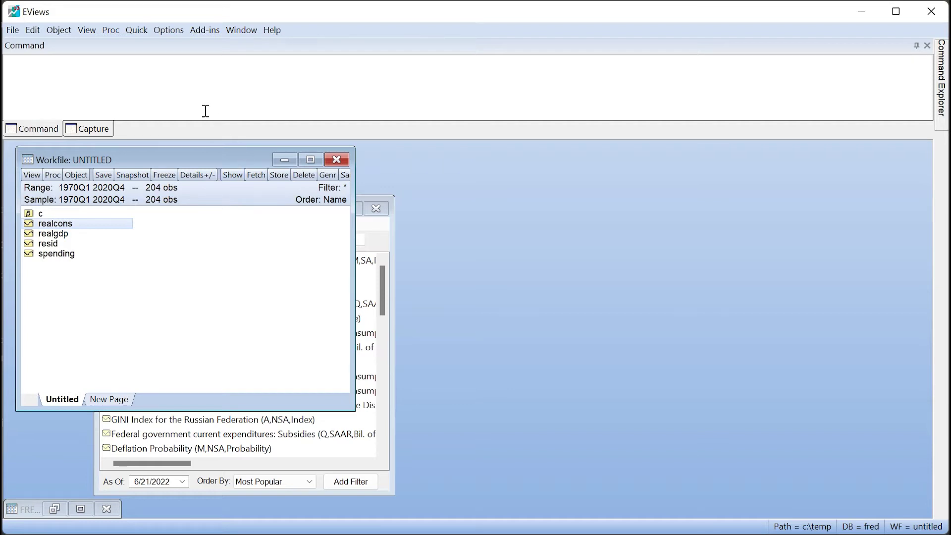
Start an ARDL equation estimation with log(realcons) log(realgdp) log(spending) as the variables.
{"action": "left_click", "coordinate": [143, 32]}
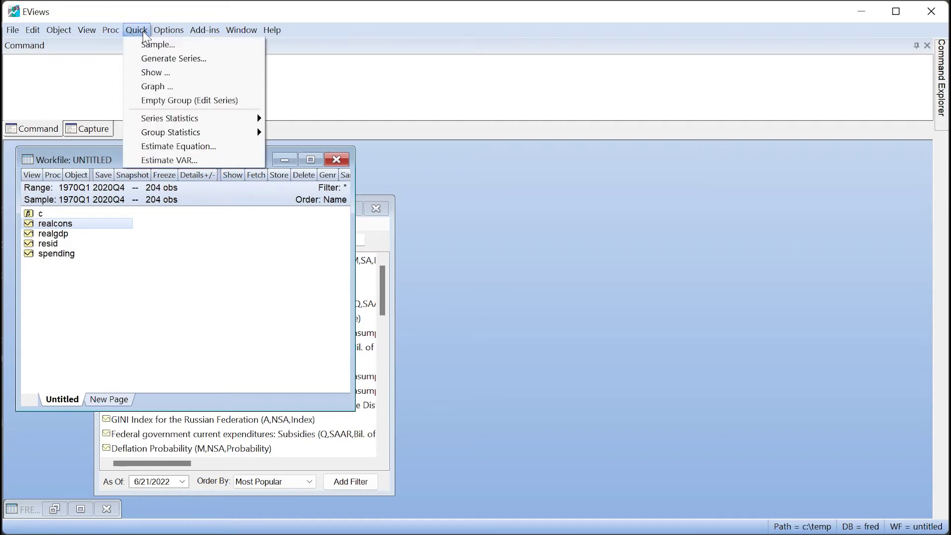
{"action": "left_click", "coordinate": [181, 145]}
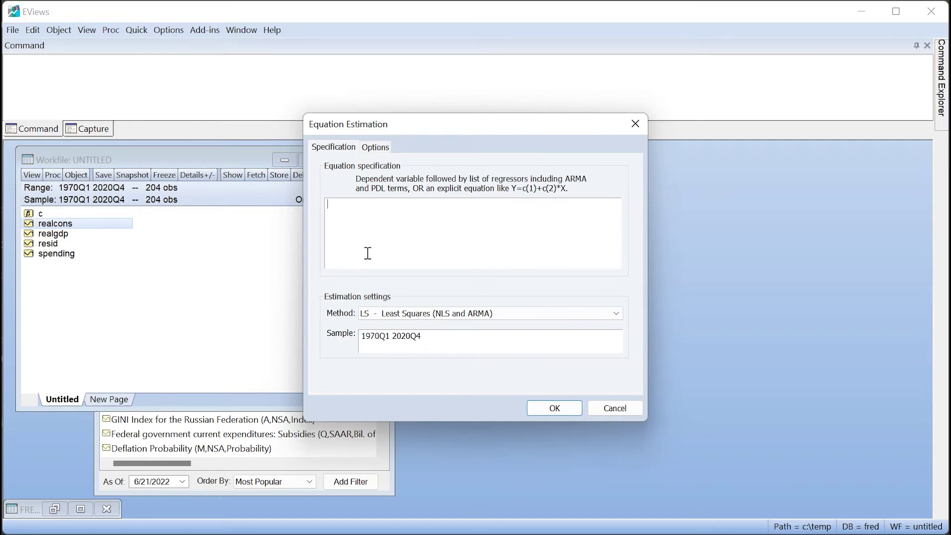
{"action": "left_click", "coordinate": [392, 314]}
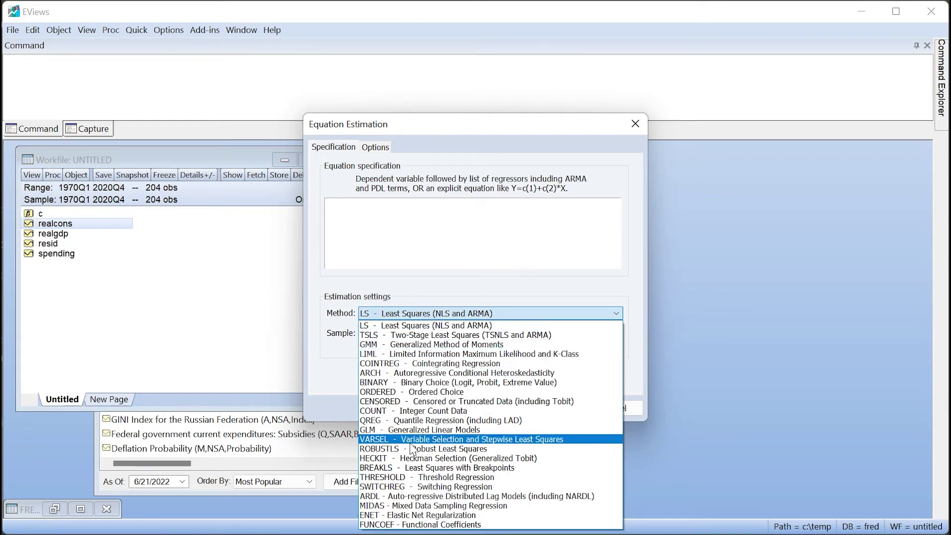
{"action": "left_click", "coordinate": [412, 496]}
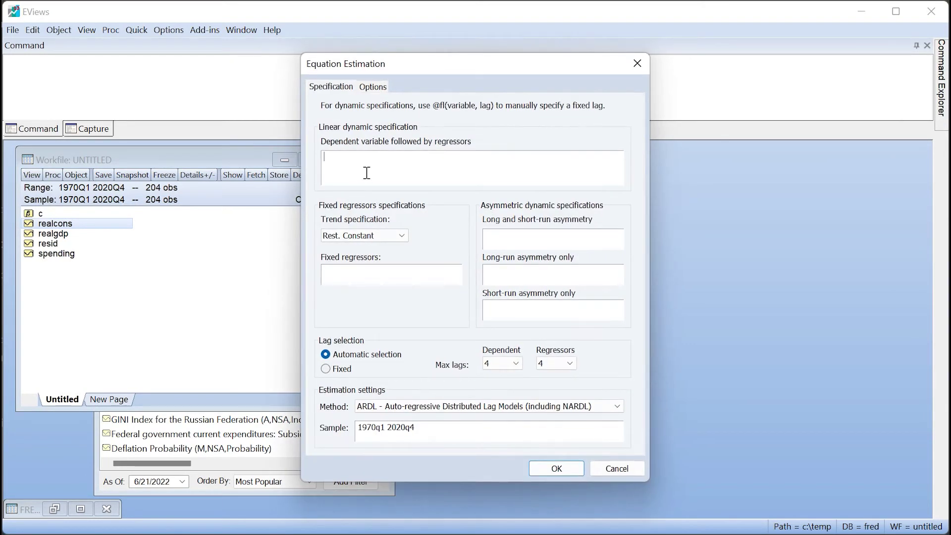
{"action": "type", "text": "log(realcons) log(realgdp) log(spending)"}
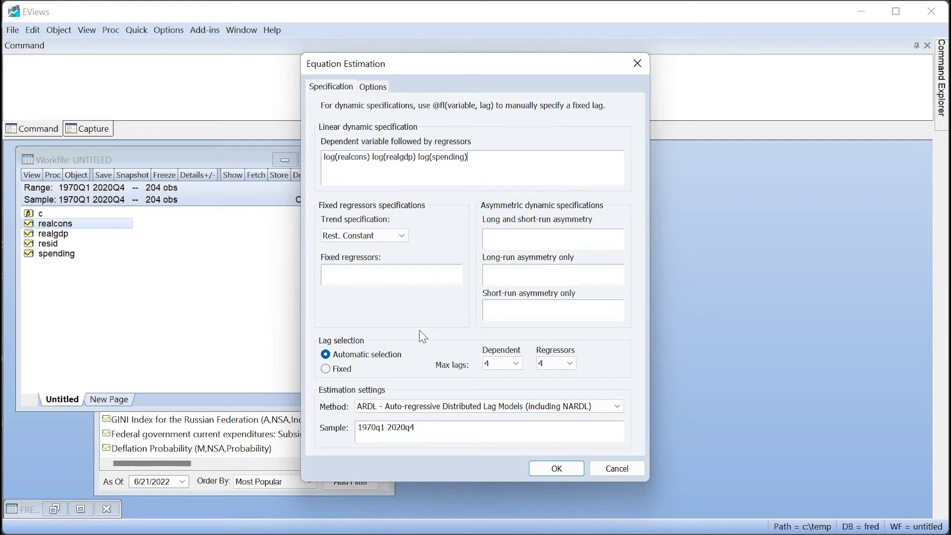
{"action": "left_click", "coordinate": [368, 282]}
{"action": "type", "text": "@expand(@quarter, @droplast)"}
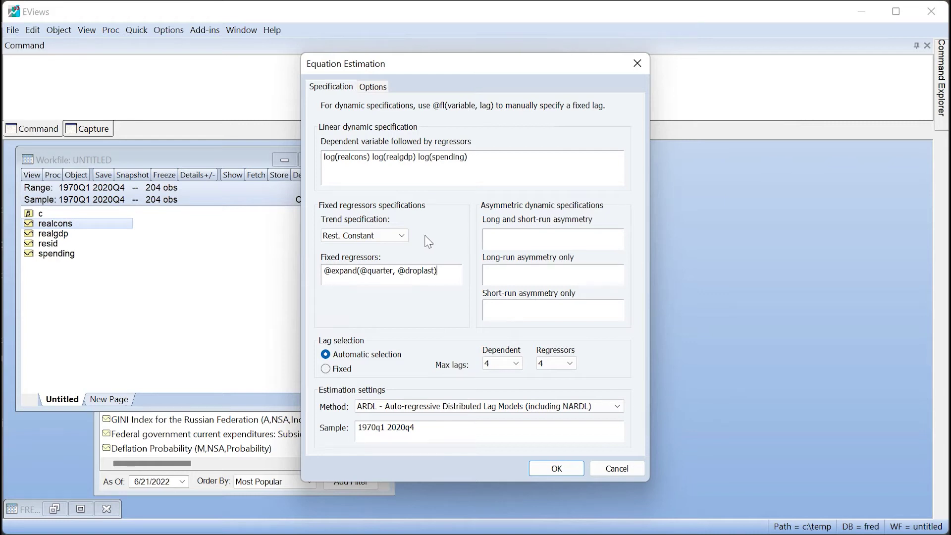
{"action": "left_click", "coordinate": [406, 241]}
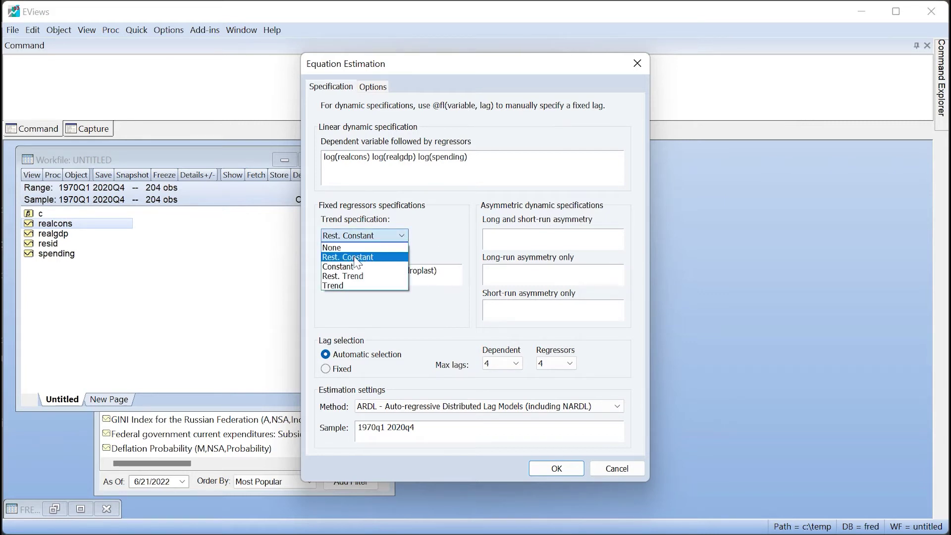
{"action": "left_click", "coordinate": [355, 258]}
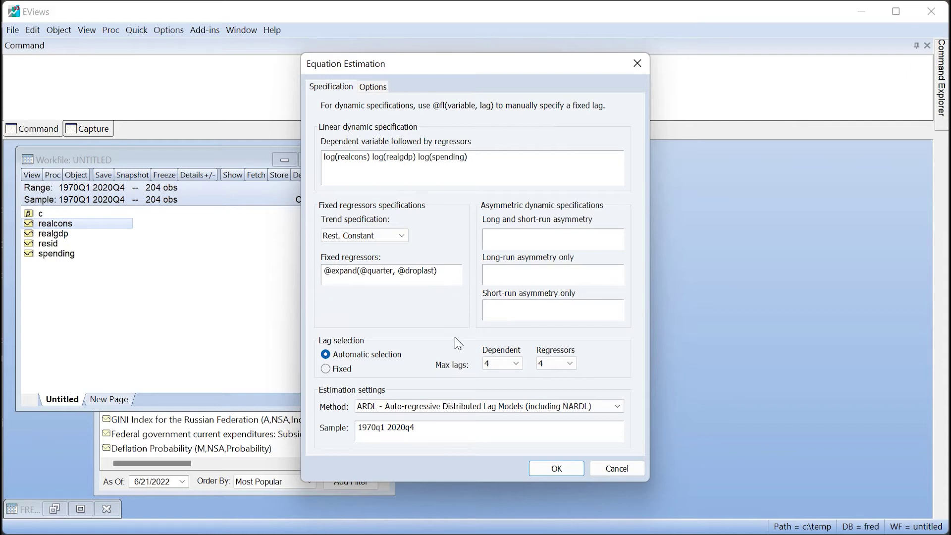
Estimate the ARDL model and enlarge its results to show every coefficient row.
{"action": "left_click", "coordinate": [554, 469]}
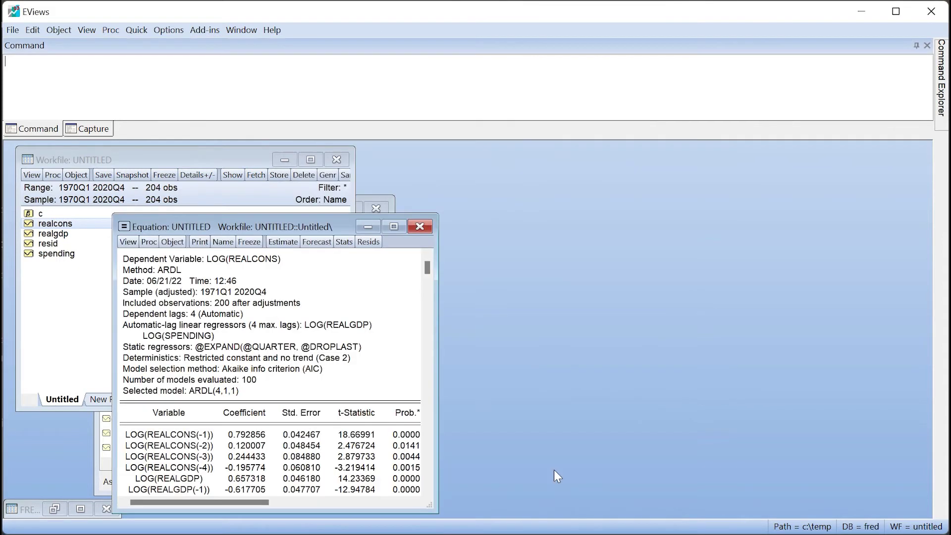
{"action": "left_click_drag", "start_coordinate": [301, 231], "coordinate": [575, 163]}
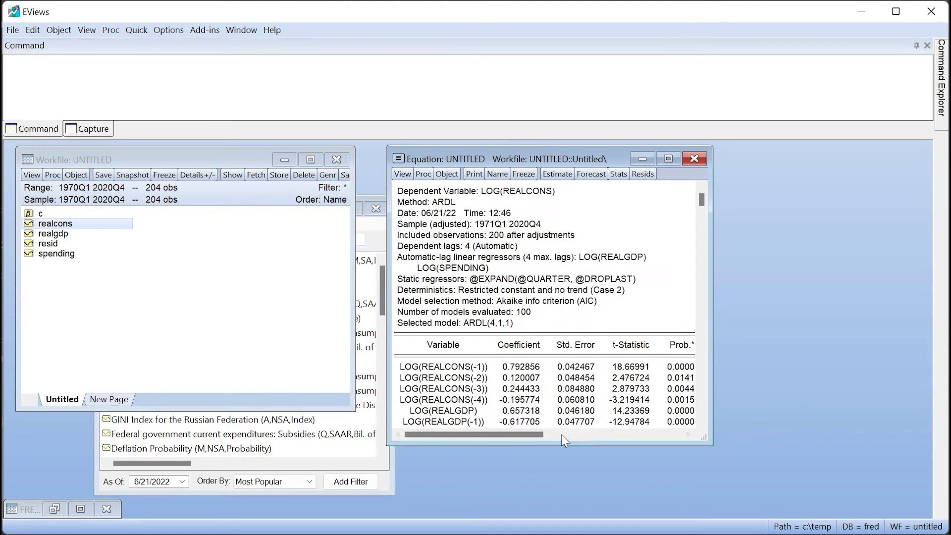
{"action": "left_click_drag", "start_coordinate": [566, 446], "coordinate": [566, 518]}
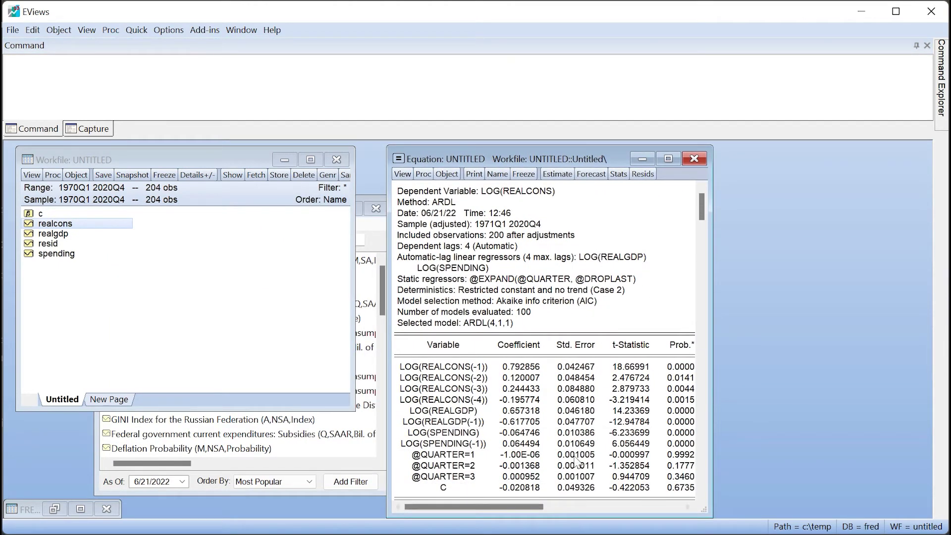
{"action": "scroll", "coordinate": [599, 415], "scroll_direction": "down", "scroll_amount": 5}
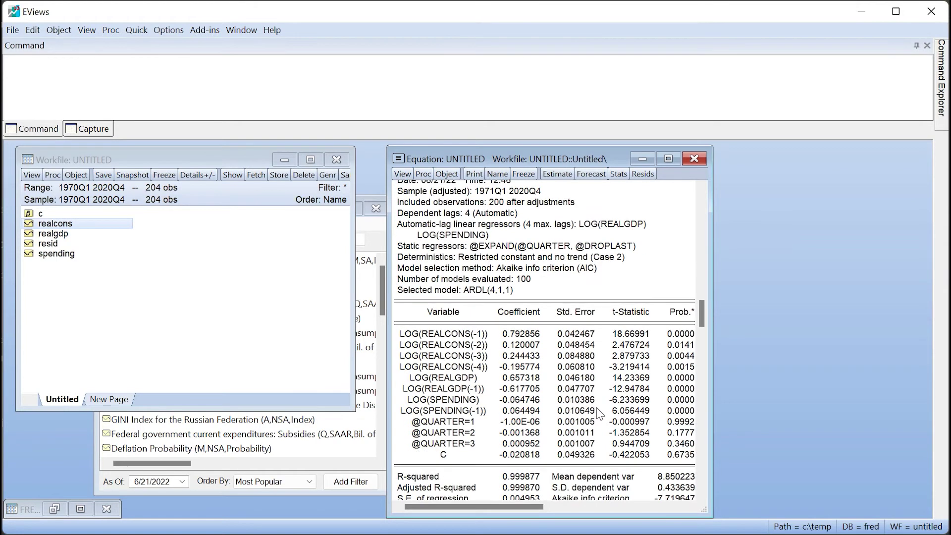
{"action": "scroll", "coordinate": [600, 415], "scroll_direction": "up", "scroll_amount": 3}
{"action": "scroll", "coordinate": [599, 415], "scroll_direction": "up", "scroll_amount": 2}
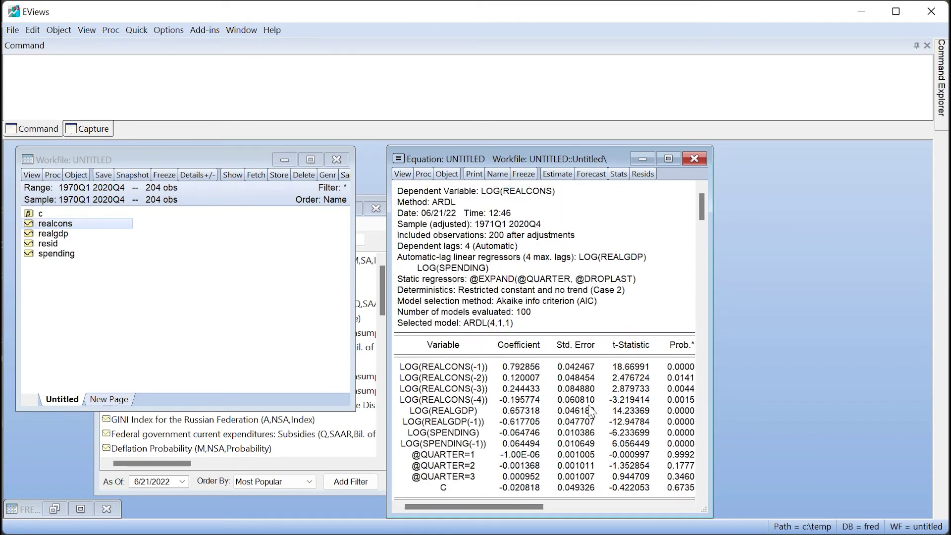
{"action": "left_click_drag", "start_coordinate": [483, 368], "coordinate": [479, 404]}
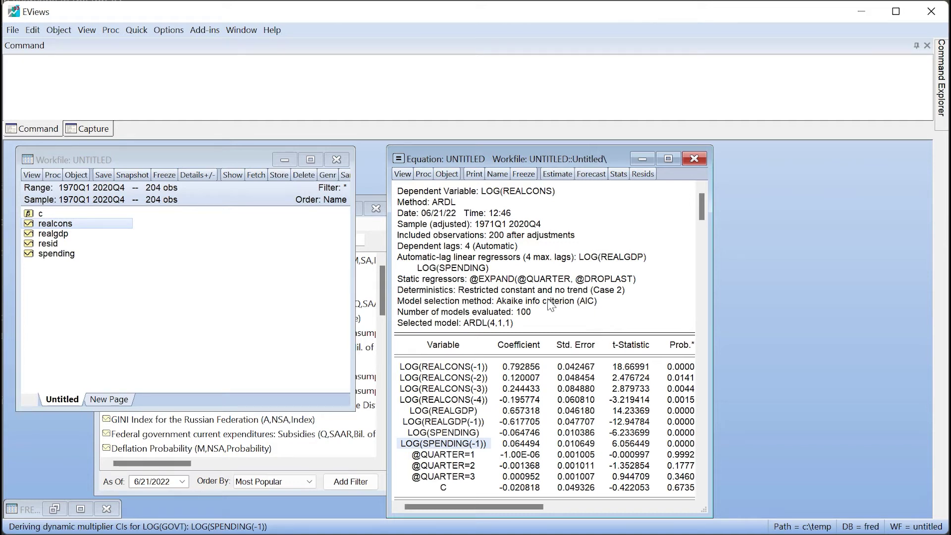
Display the ARDL Error-Correction Results, widened to show COINTEQ at -0.038478.
{"action": "left_click", "coordinate": [407, 175]}
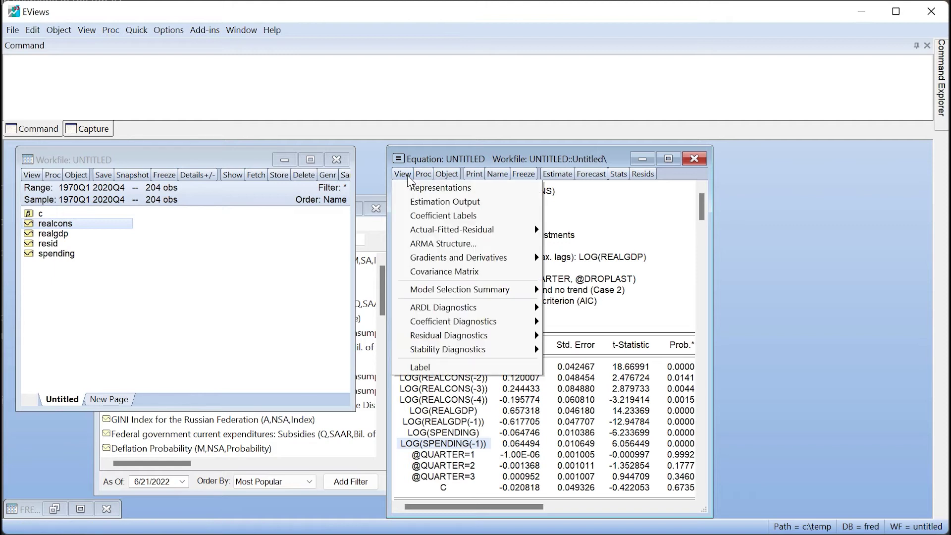
{"action": "mouse_move", "coordinate": [438, 309]}
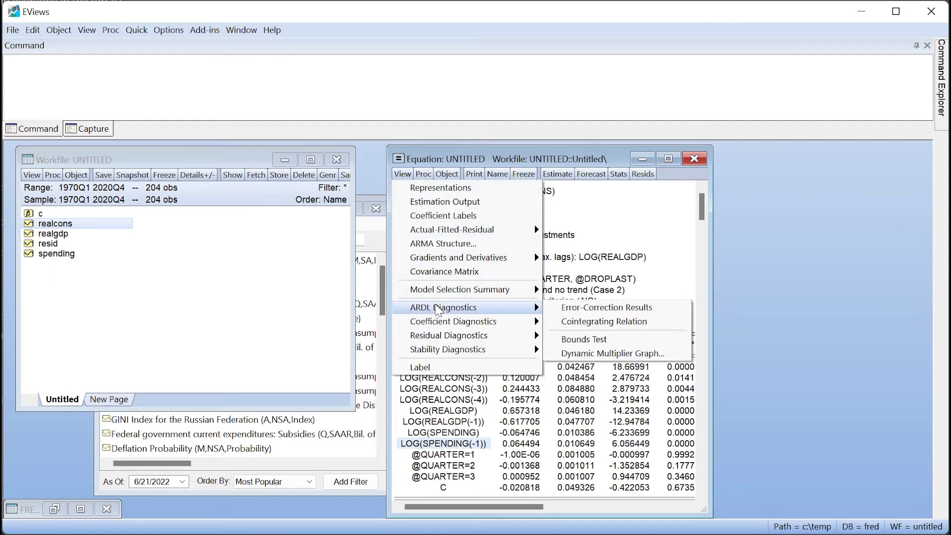
{"action": "left_click", "coordinate": [604, 313]}
{"action": "left_click_drag", "start_coordinate": [711, 267], "coordinate": [887, 256]}
{"action": "scroll", "coordinate": [760, 286], "scroll_direction": "down", "scroll_amount": 2}
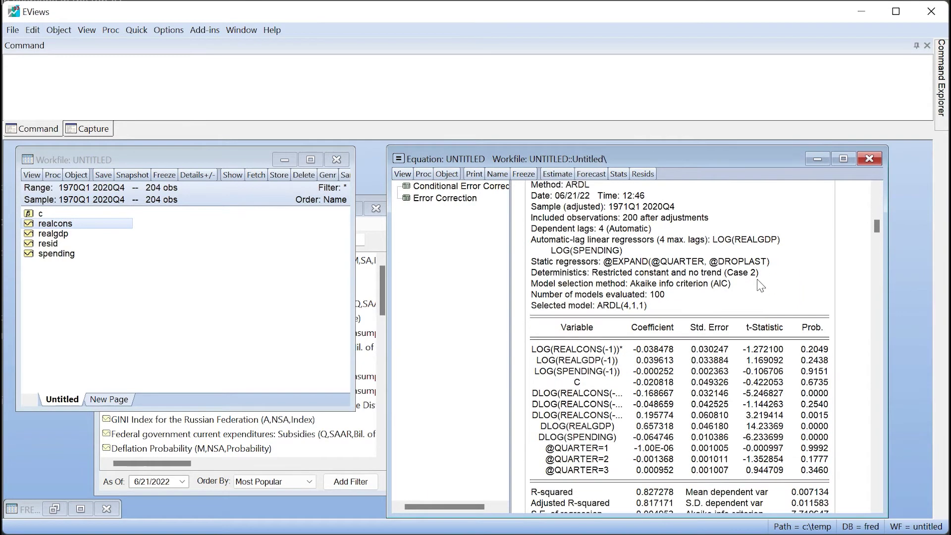
{"action": "scroll", "coordinate": [761, 286], "scroll_direction": "down", "scroll_amount": 10}
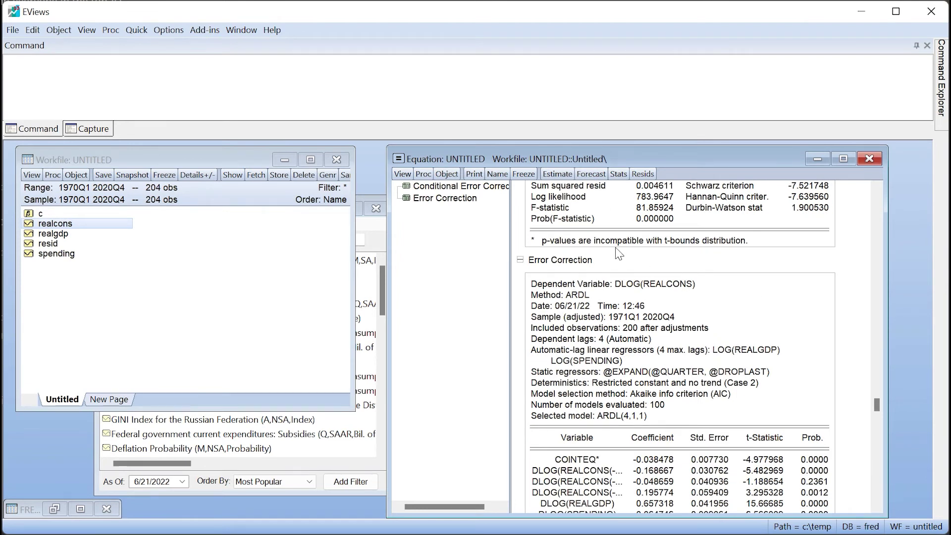
{"action": "left_click", "coordinate": [402, 174]}
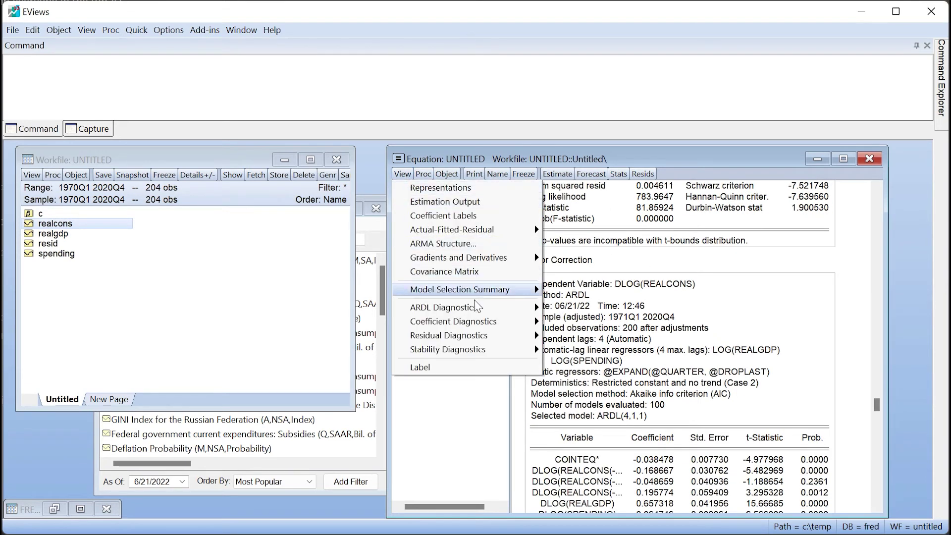
Show the Cointegrating Relation and its coefficients table (log GDP 1.029508, C -0.541050).
{"action": "mouse_move", "coordinate": [483, 309]}
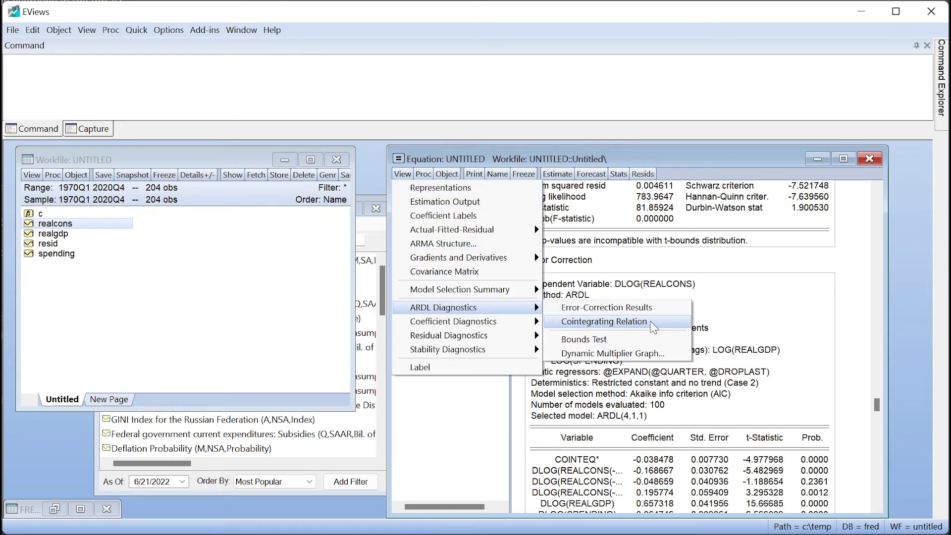
{"action": "left_click", "coordinate": [653, 325]}
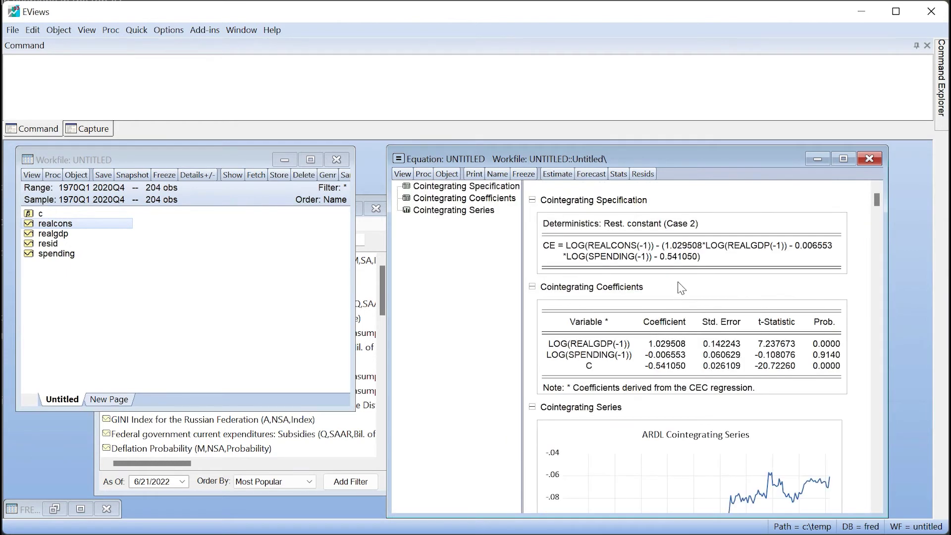
{"action": "scroll", "coordinate": [681, 287], "scroll_direction": "down", "scroll_amount": 4}
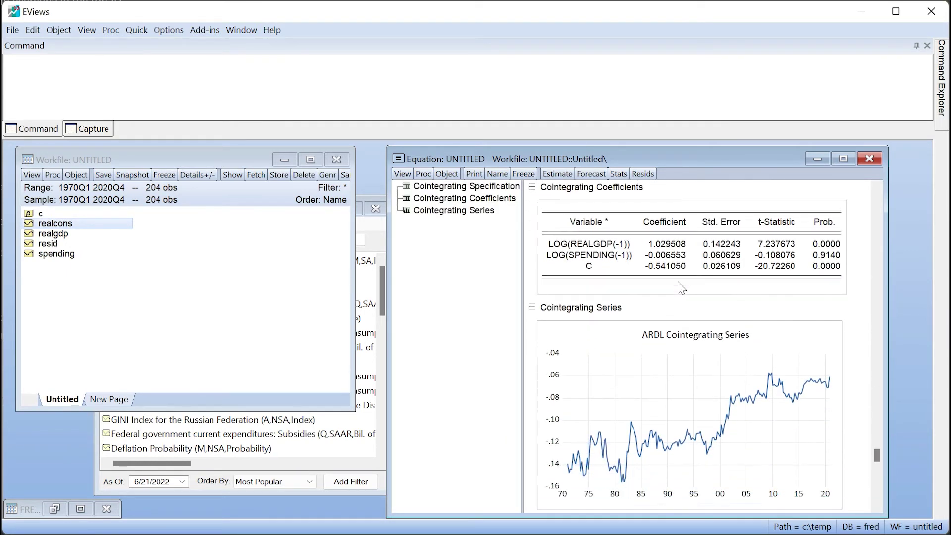
{"action": "scroll", "coordinate": [681, 287], "scroll_direction": "up", "scroll_amount": 3}
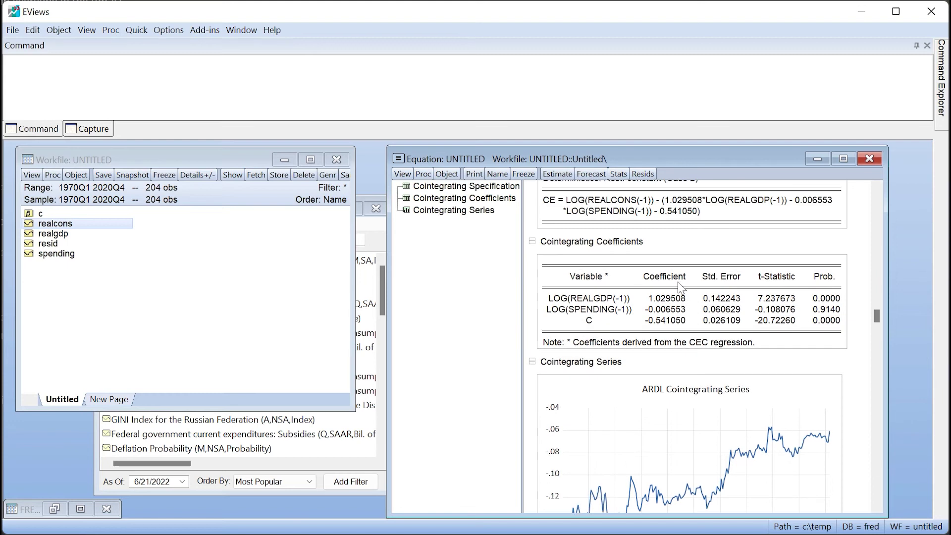
{"action": "scroll", "coordinate": [678, 282], "scroll_direction": "up", "scroll_amount": 2}
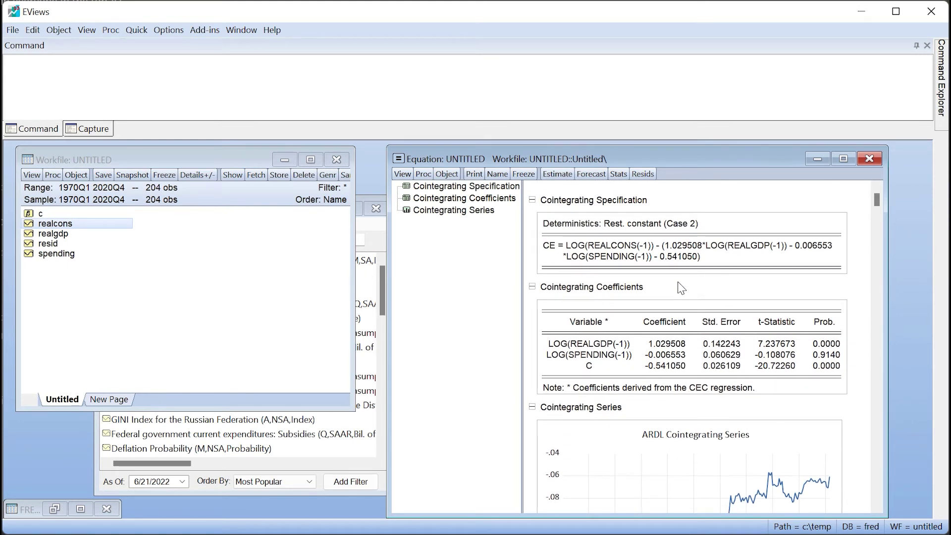
{"action": "left_click", "coordinate": [680, 348]}
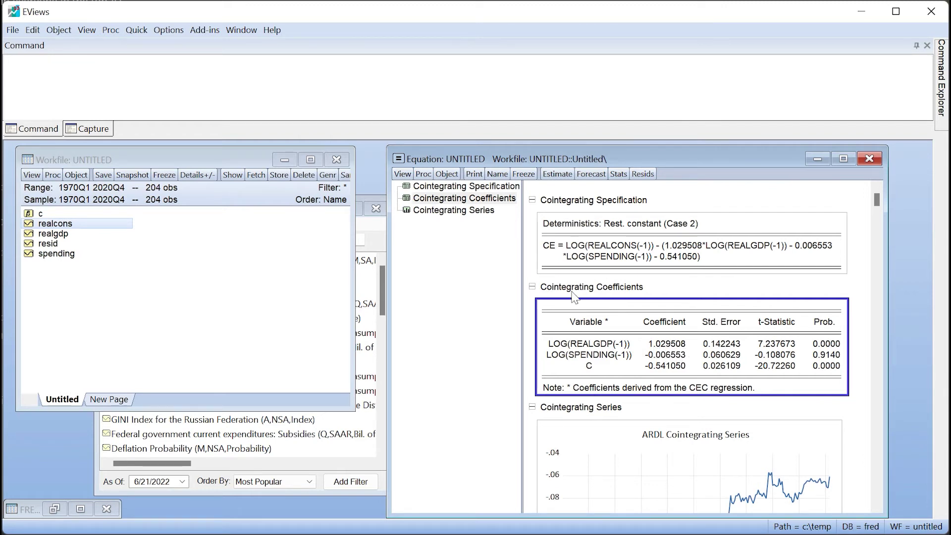
Name the equation object eq01.
{"action": "left_click", "coordinate": [498, 174]}
{"action": "left_click", "coordinate": [590, 383]}
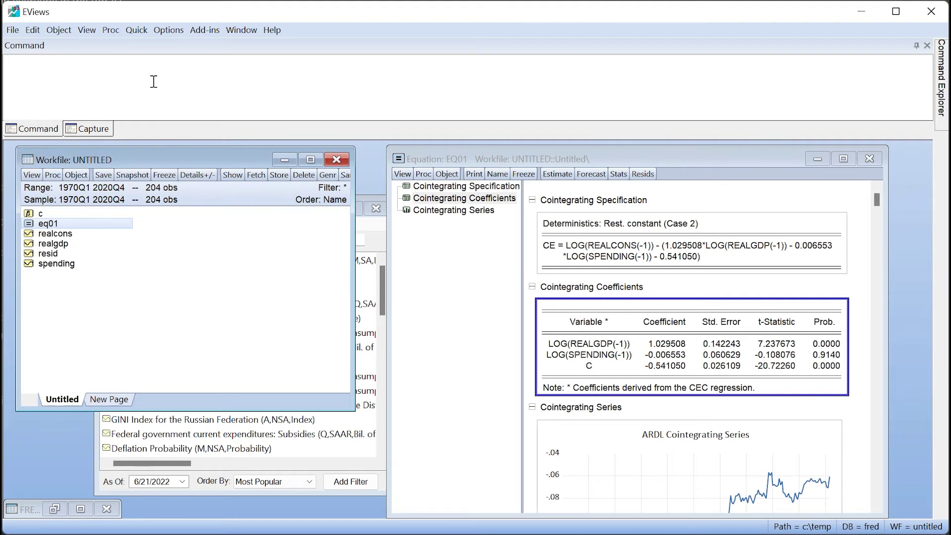
Start a new ARDL estimation from Quick with log(realcons) log(realgdp) as regressors.
{"action": "left_click", "coordinate": [142, 33]}
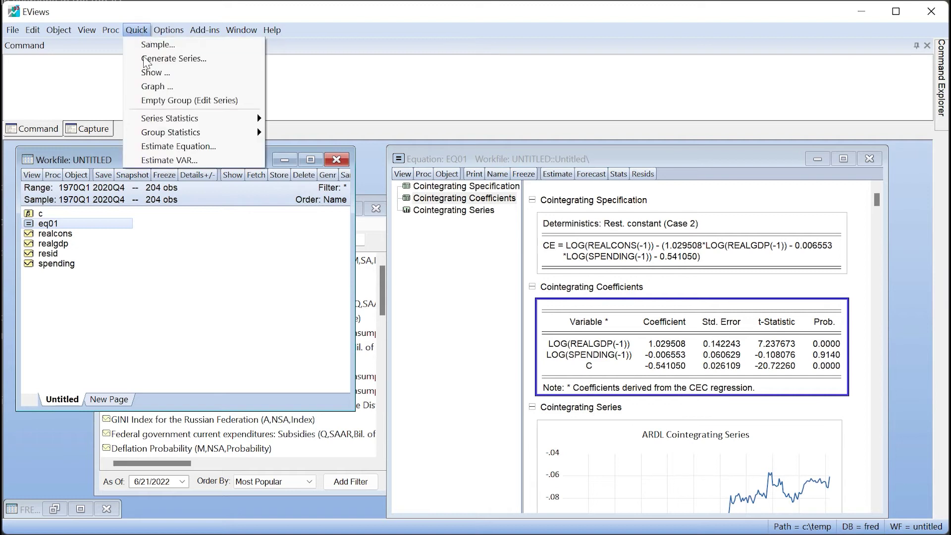
{"action": "left_click", "coordinate": [171, 147]}
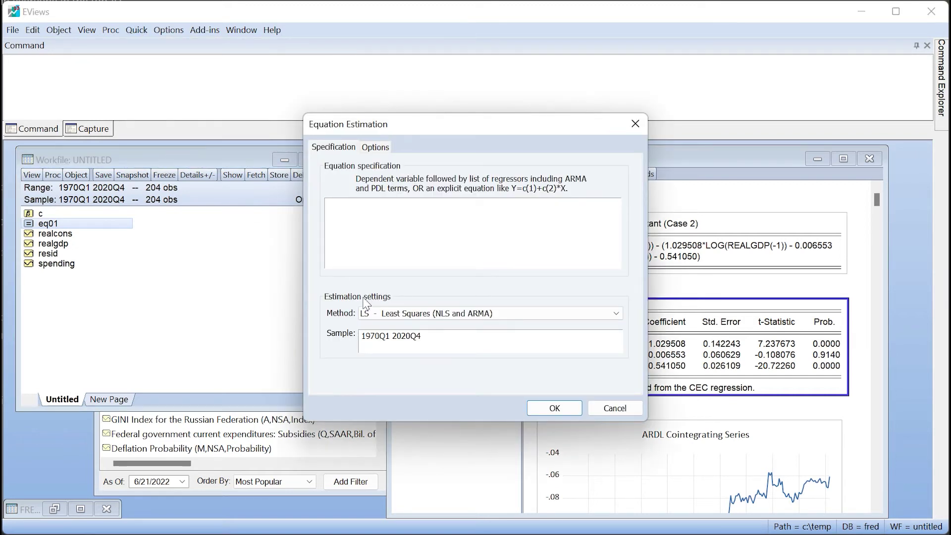
{"action": "left_click", "coordinate": [382, 313]}
{"action": "left_click", "coordinate": [432, 496]}
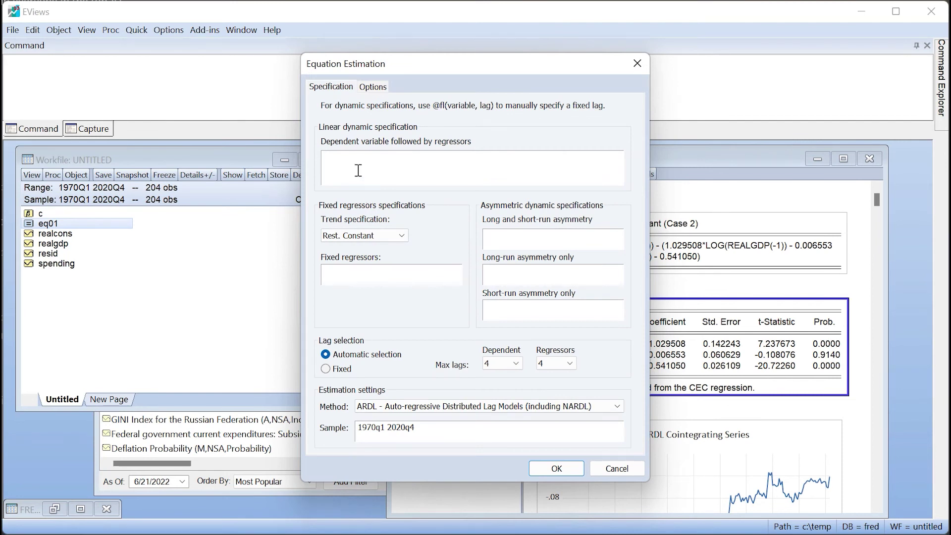
{"action": "type", "text": "log(realcons) log(realgdp"}
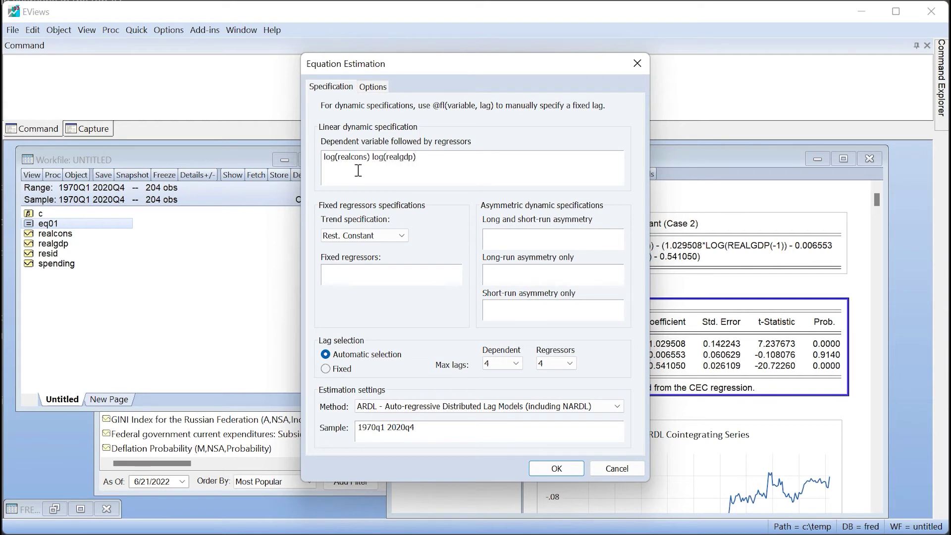
Add log(spending) as long- and short-run asymmetric, quarterly dummies as fixed, and estimate.
{"action": "left_click", "coordinate": [571, 242]}
{"action": "type", "text": "log(spending)"}
{"action": "left_click", "coordinate": [392, 276]}
{"action": "type", "text": "@expand(@quarter"}
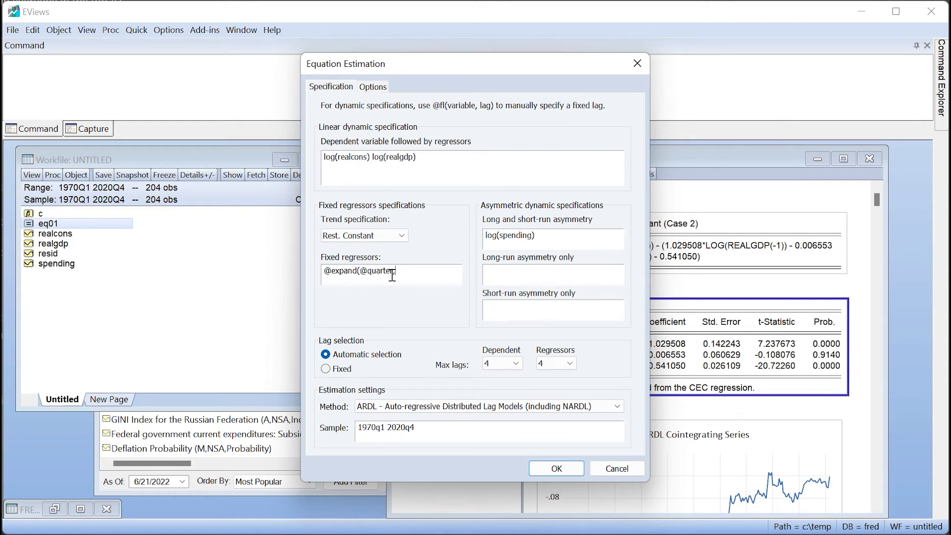
{"action": "type", "text": ", @droplast"}
{"action": "left_click", "coordinate": [545, 468]}
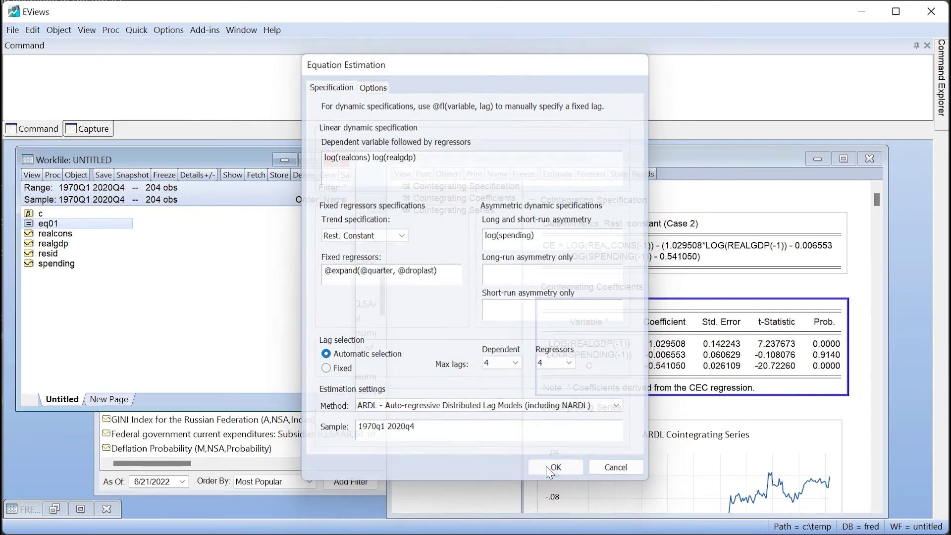
Arrange the NARDL and EQ01 windows side by side with EQ01 showing error-correction results.
{"action": "left_click_drag", "start_coordinate": [294, 153], "coordinate": [178, 156]}
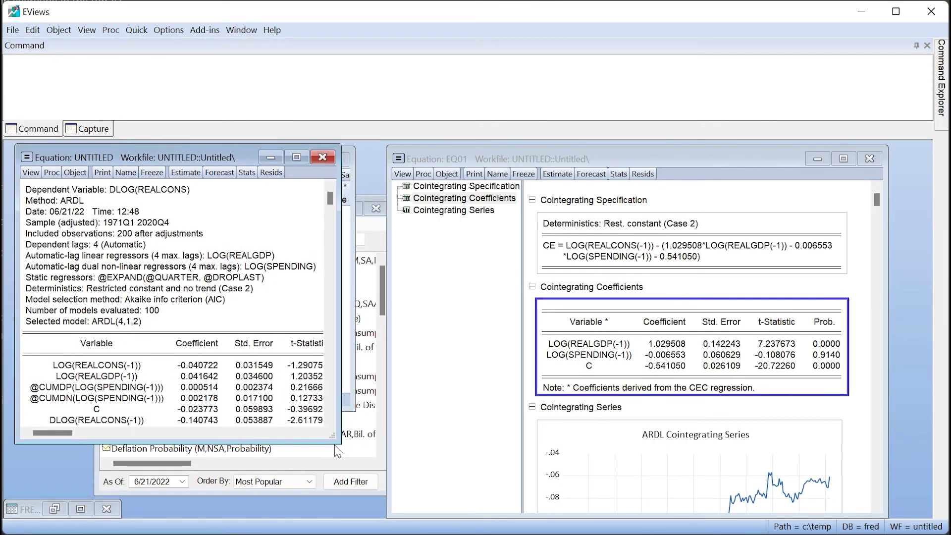
{"action": "left_click_drag", "start_coordinate": [329, 442], "coordinate": [394, 518]}
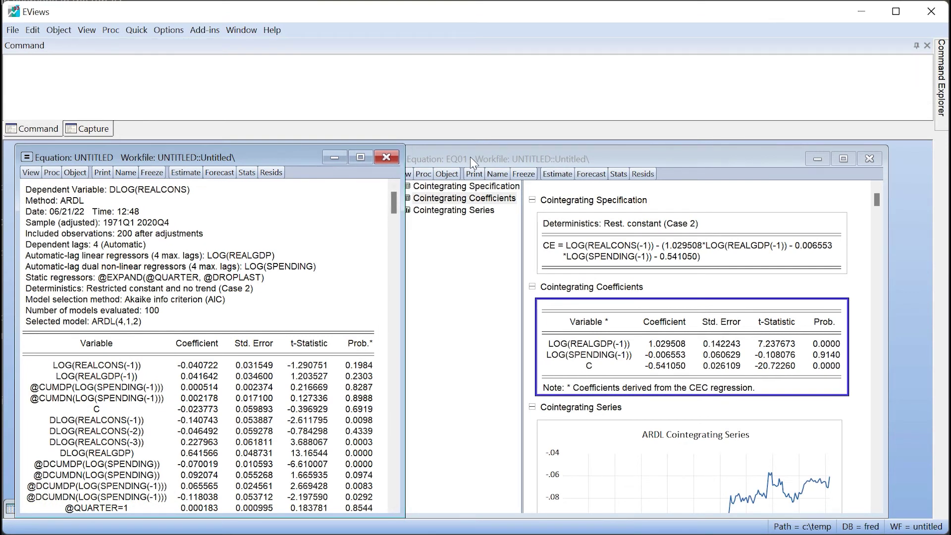
{"action": "left_click_drag", "start_coordinate": [470, 157], "coordinate": [489, 155]}
{"action": "left_click", "coordinate": [421, 172]}
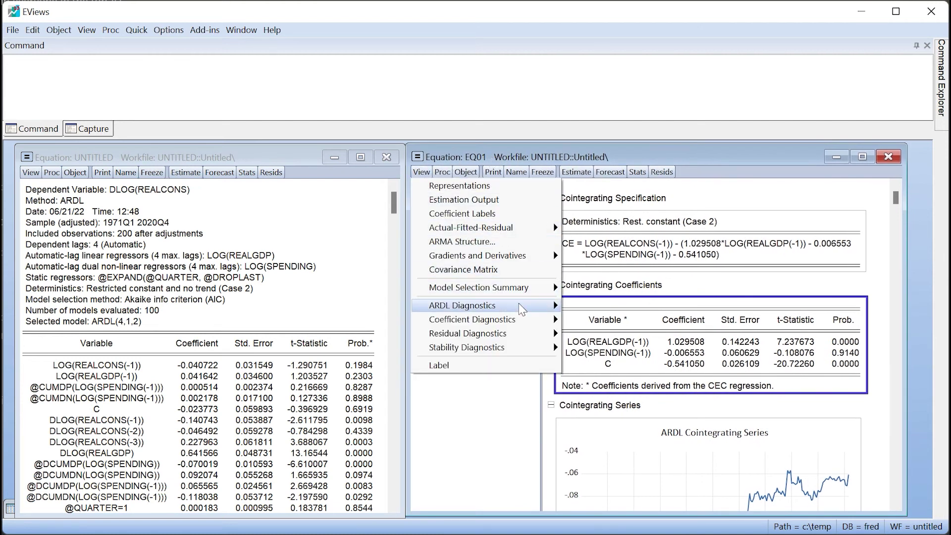
{"action": "mouse_move", "coordinate": [548, 306]}
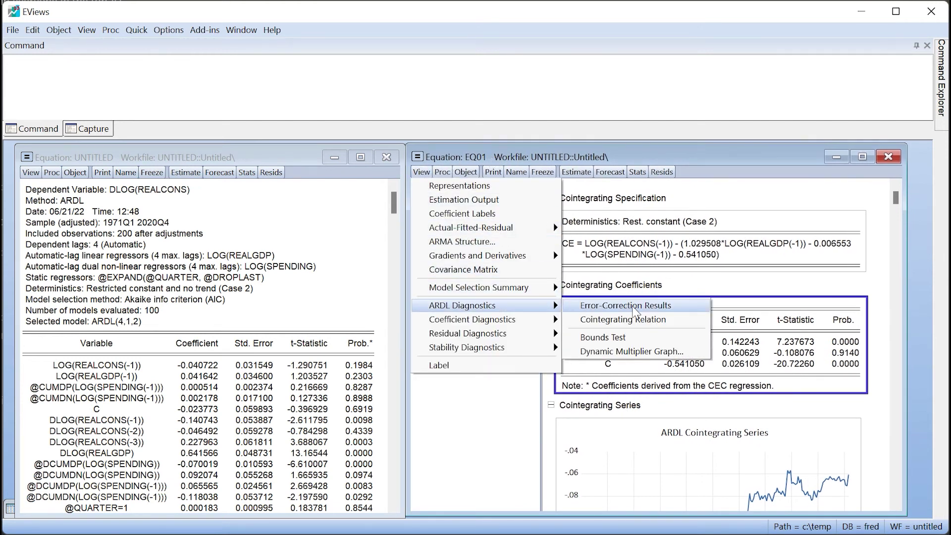
{"action": "left_click", "coordinate": [625, 305]}
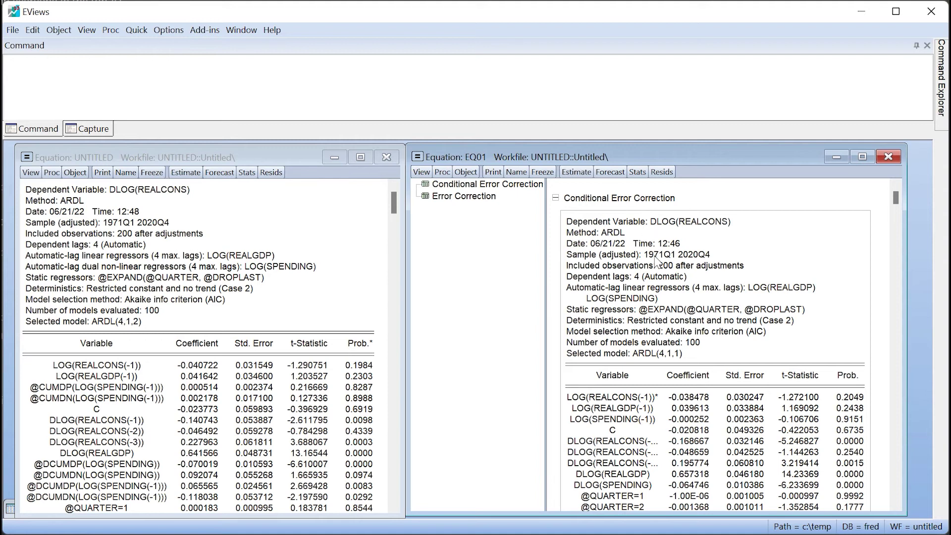
{"action": "scroll", "coordinate": [656, 260], "scroll_direction": "down", "scroll_amount": 3}
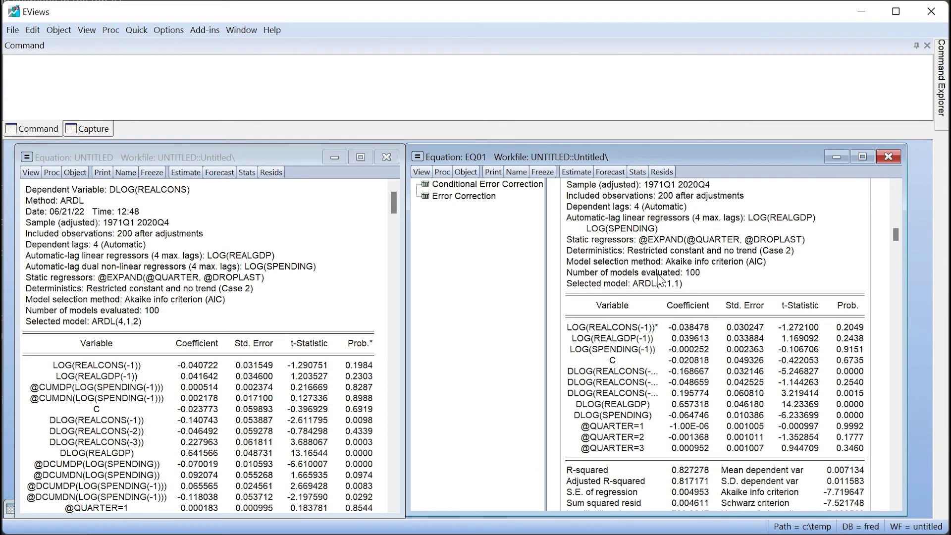
Compare the LOG(REALCONS(-1)) coefficient in the NARDL output against EQ01's table.
{"action": "left_click", "coordinate": [208, 282]}
{"action": "scroll", "coordinate": [208, 282], "scroll_direction": "down", "scroll_amount": 3}
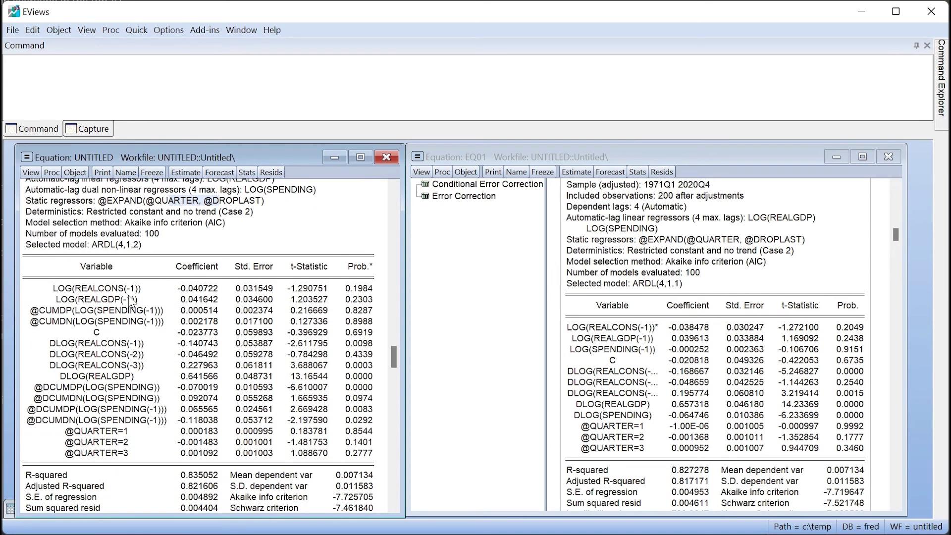
{"action": "left_click", "coordinate": [208, 290]}
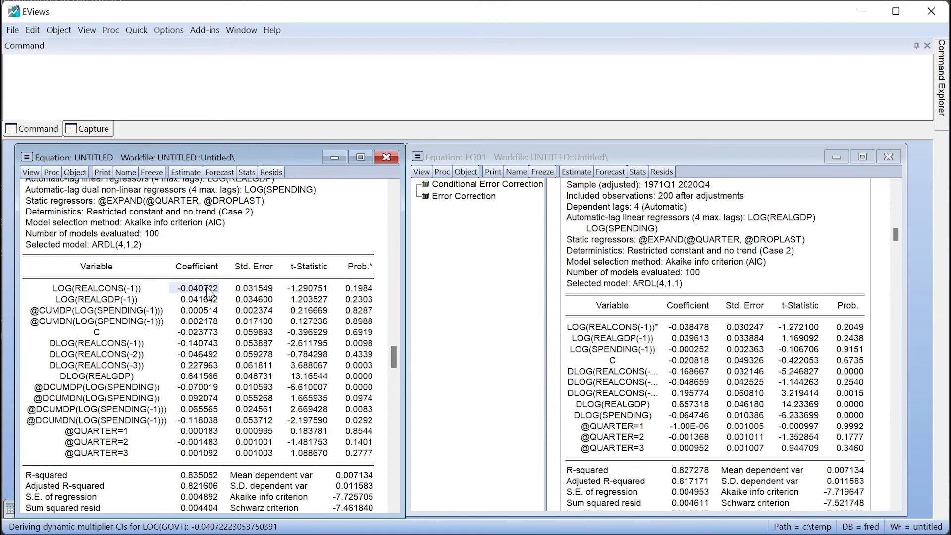
{"action": "left_click", "coordinate": [689, 331]}
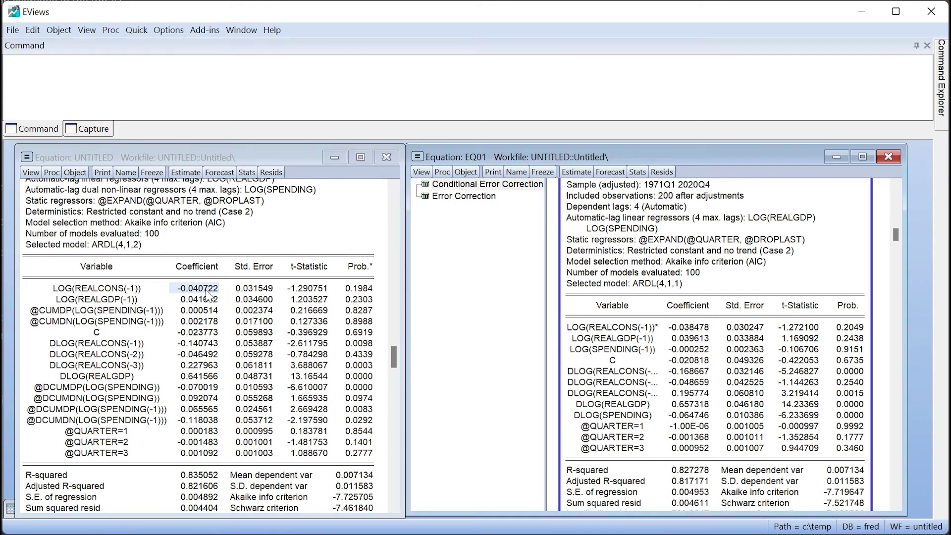
{"action": "left_click", "coordinate": [200, 305]}
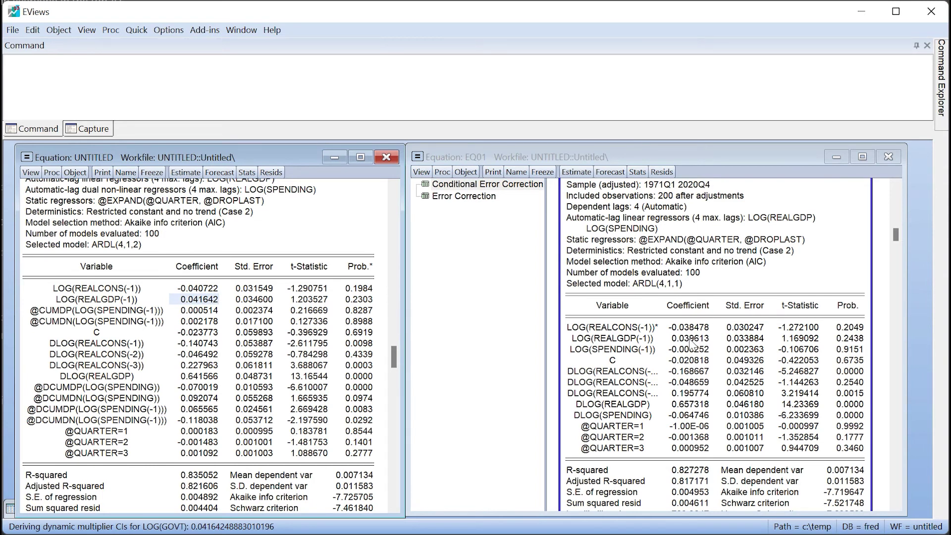
{"action": "left_click", "coordinate": [66, 316]}
{"action": "left_click", "coordinate": [83, 323]}
{"action": "left_click", "coordinate": [84, 312]}
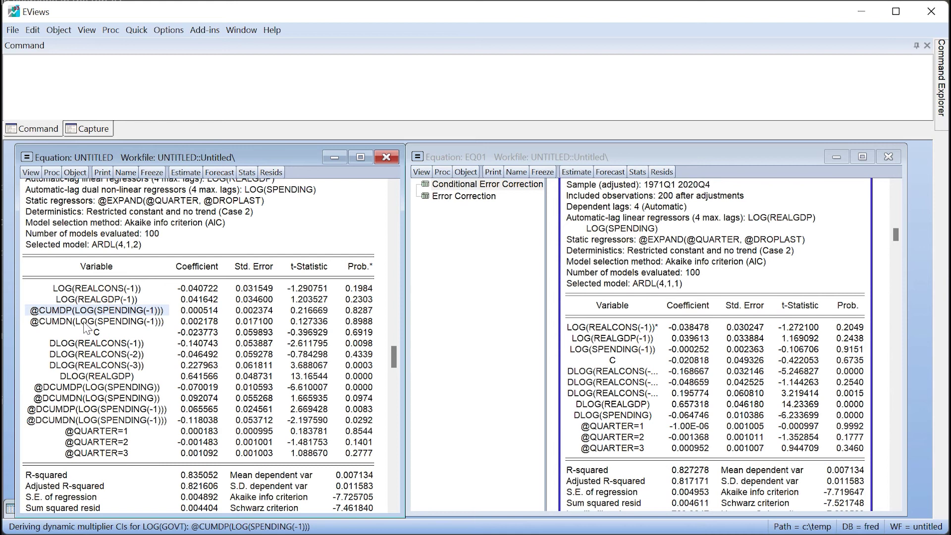
{"action": "left_click", "coordinate": [85, 322]}
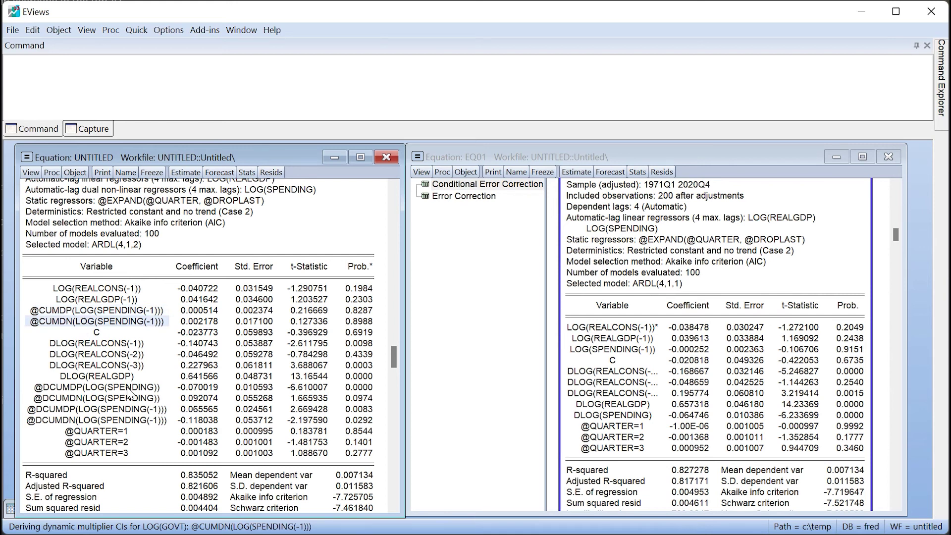
{"action": "left_click", "coordinate": [72, 312]}
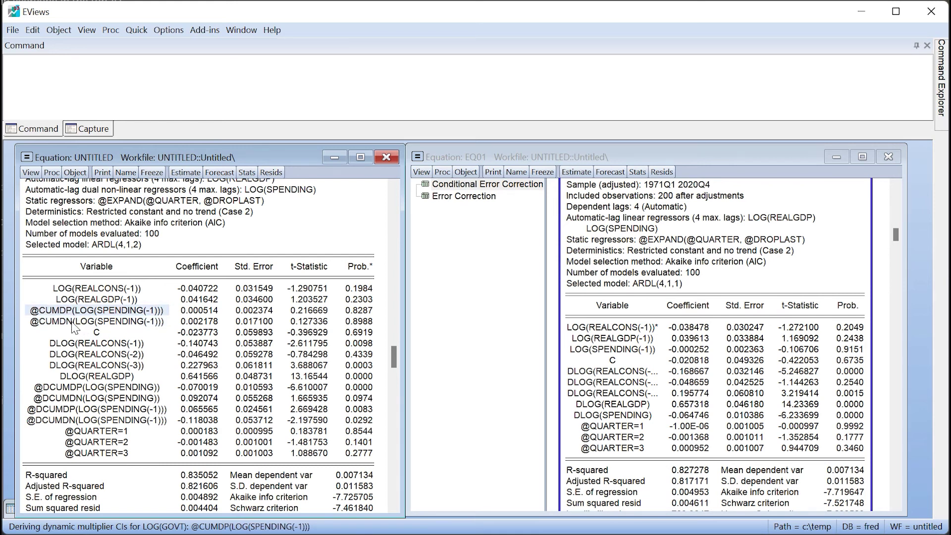
{"action": "left_click", "coordinate": [75, 322]}
{"action": "left_click", "coordinate": [144, 399]}
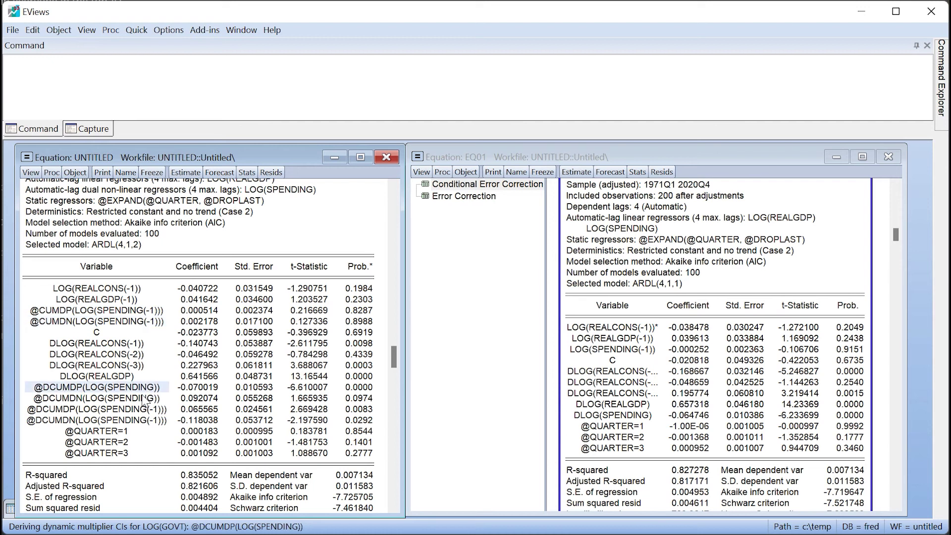
{"action": "left_click", "coordinate": [145, 421]}
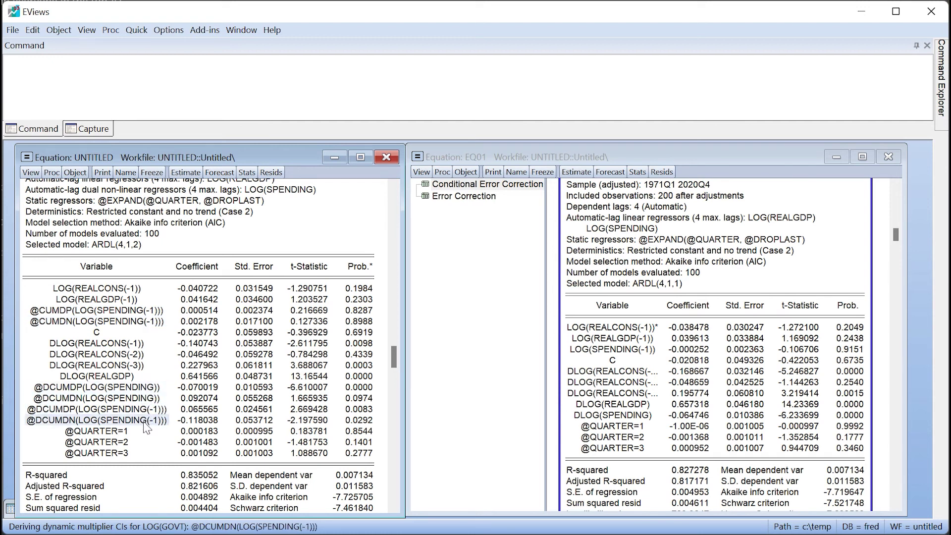
Run the ARDL coefficient symmetry tests on the NARDL equation for LOG(SPENDING).
{"action": "left_click", "coordinate": [30, 173]}
{"action": "mouse_move", "coordinate": [143, 309]}
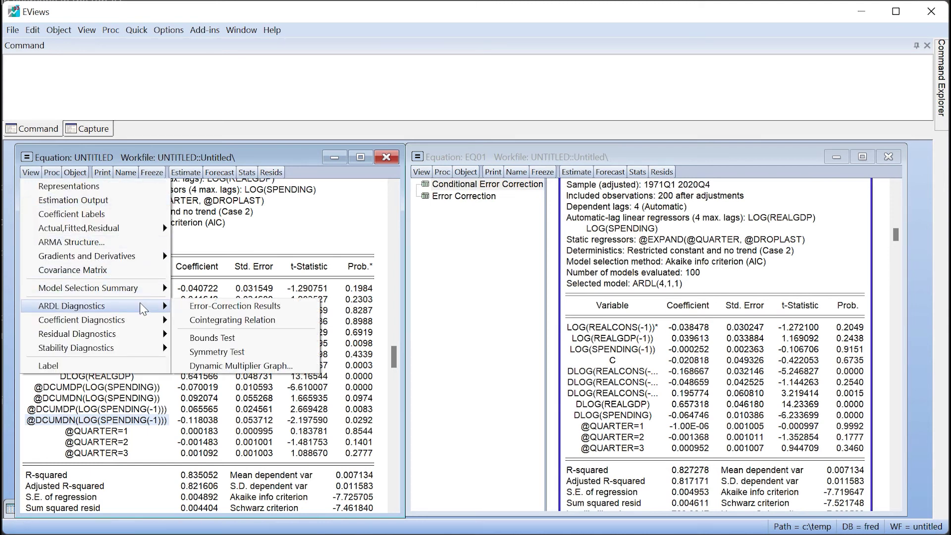
{"action": "left_click", "coordinate": [243, 354]}
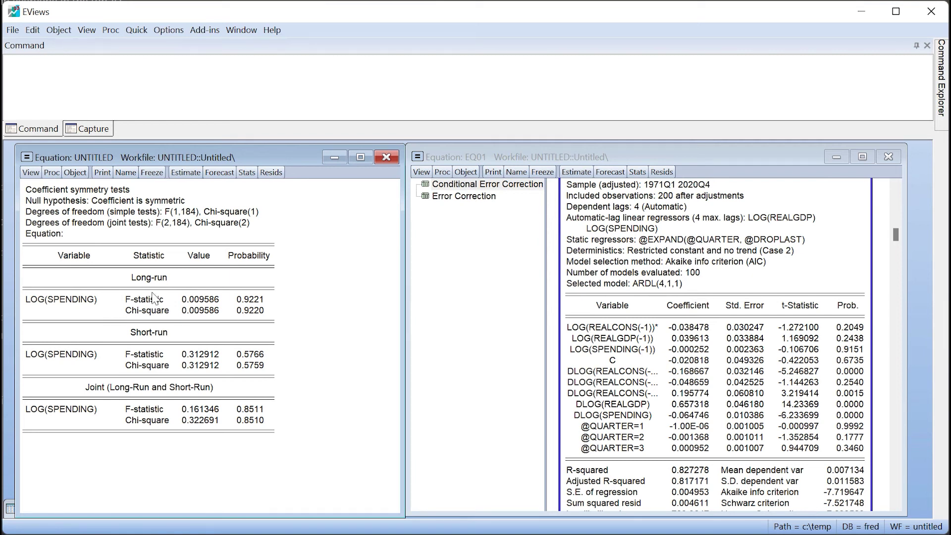
Review the long-run (0.9221), short-run (0.5766) and joint (0.8511) symmetry test probabilities.
{"action": "left_click", "coordinate": [155, 279]}
{"action": "left_click", "coordinate": [153, 335]}
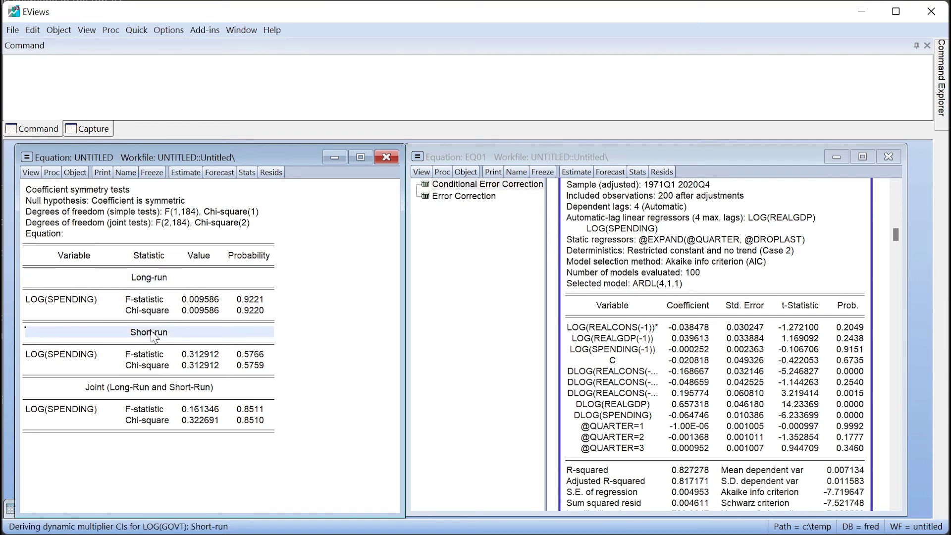
{"action": "left_click", "coordinate": [156, 388]}
{"action": "left_click", "coordinate": [254, 310]}
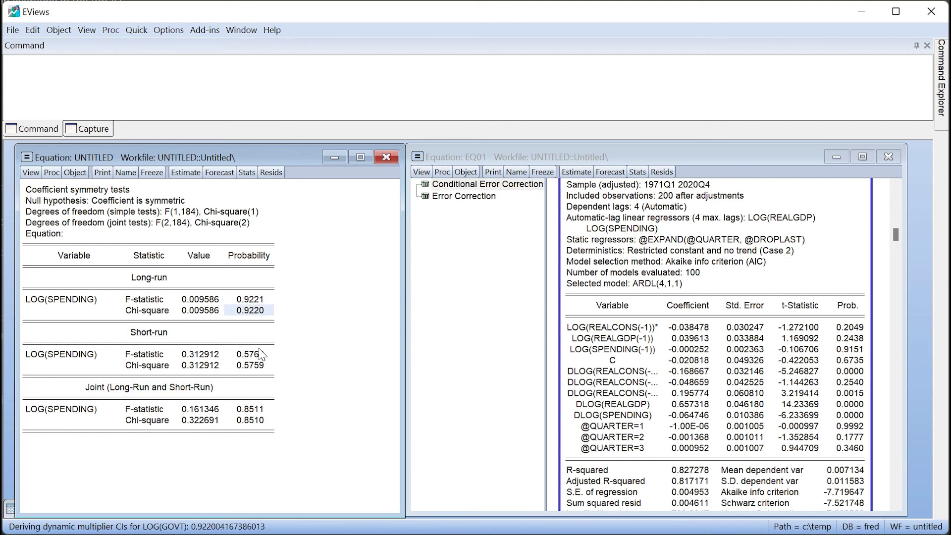
{"action": "left_click", "coordinate": [259, 365]}
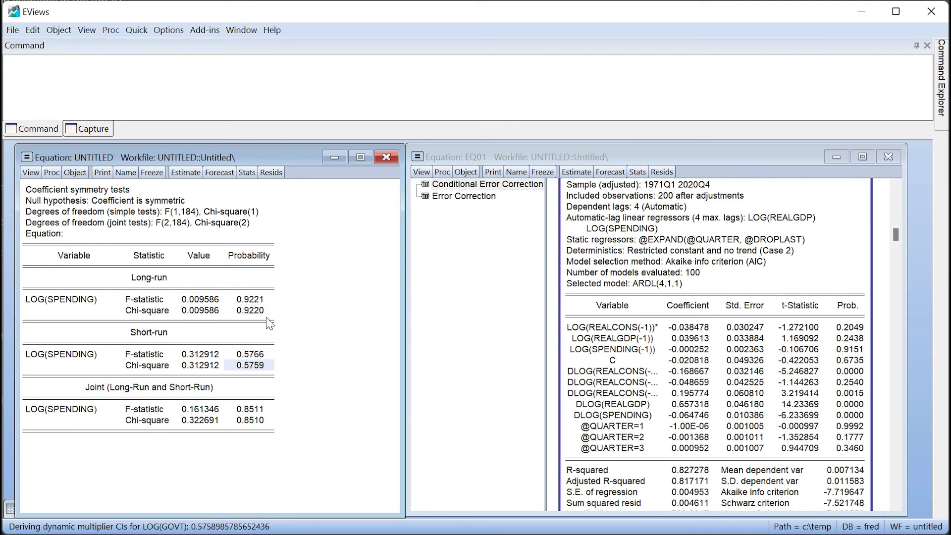
{"action": "left_click", "coordinate": [259, 302]}
{"action": "left_click", "coordinate": [260, 355]}
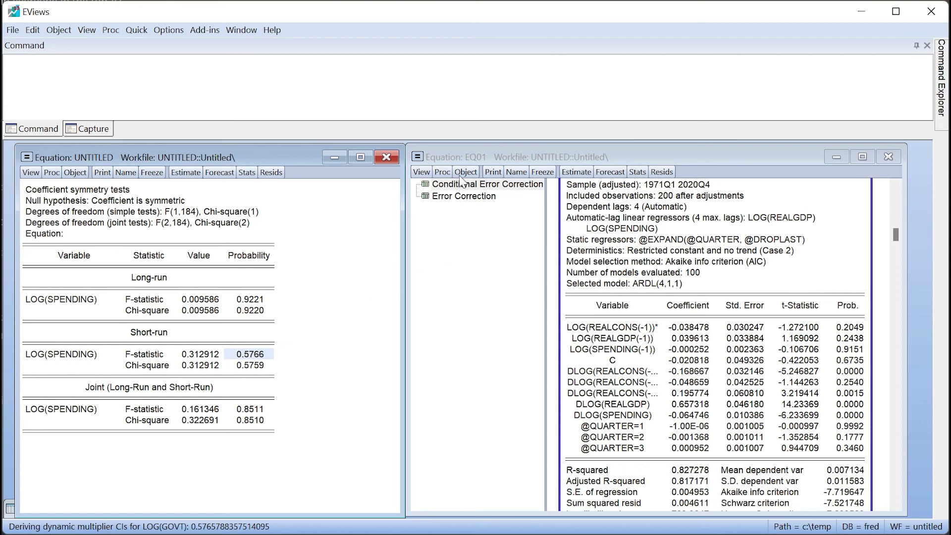
{"action": "left_click", "coordinate": [460, 157]}
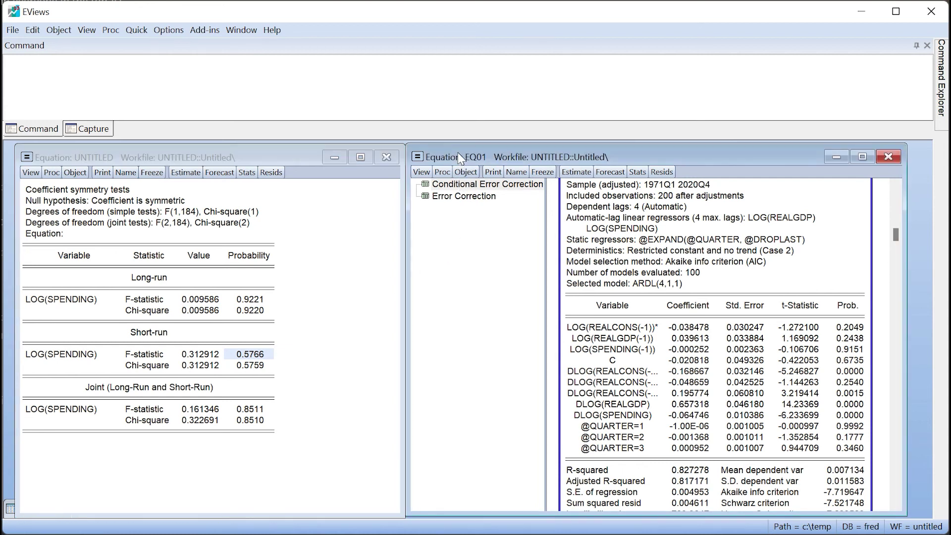
Draw EQ01's cumulative dynamic multiplier graphs with the horizon set to 50.
{"action": "left_click", "coordinate": [421, 172]}
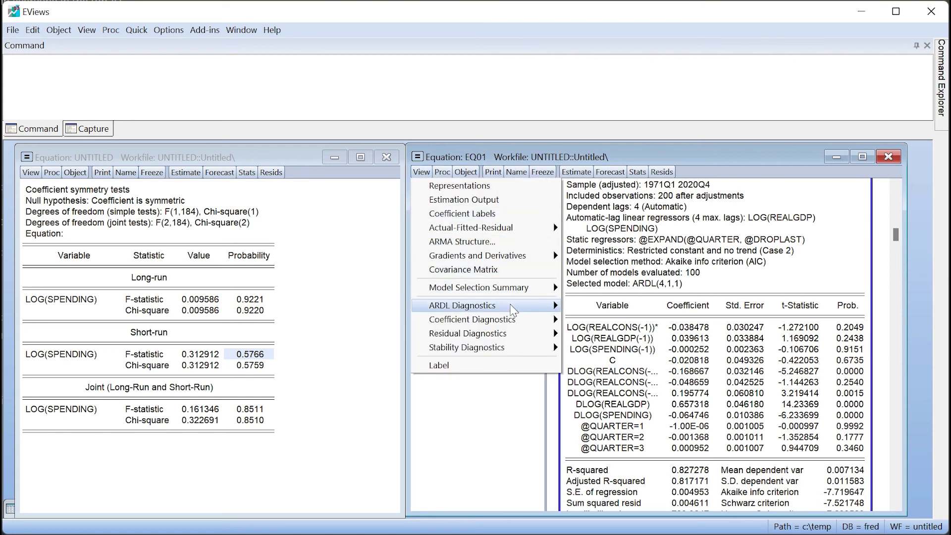
{"action": "mouse_move", "coordinate": [514, 306]}
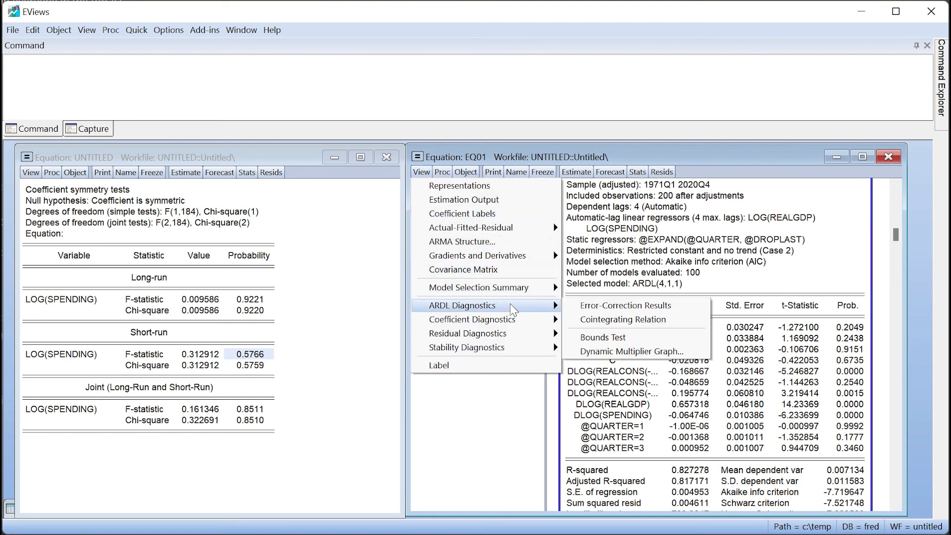
{"action": "left_click", "coordinate": [674, 352]}
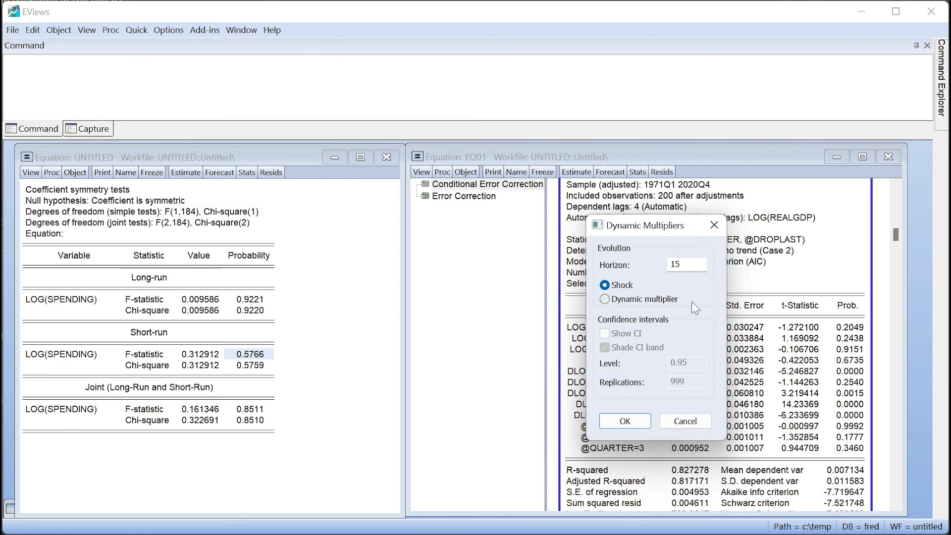
{"action": "left_click_drag", "start_coordinate": [687, 267], "coordinate": [643, 261]}
{"action": "type", "text": "5"}
{"action": "left_click", "coordinate": [644, 420]}
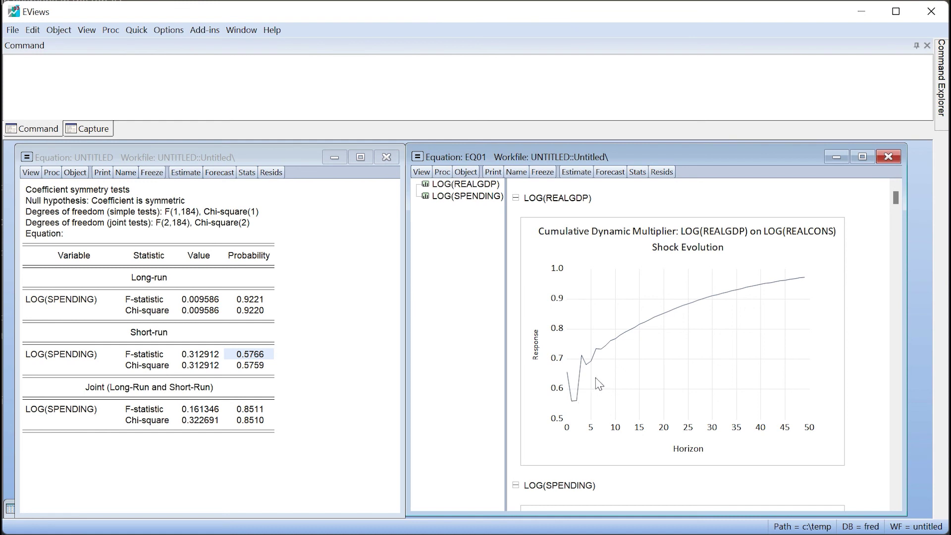
Scroll through the LOG(REALGDP) and LOG(SPENDING) multiplier graphs.
{"action": "scroll", "coordinate": [600, 381], "scroll_direction": "down", "scroll_amount": 5}
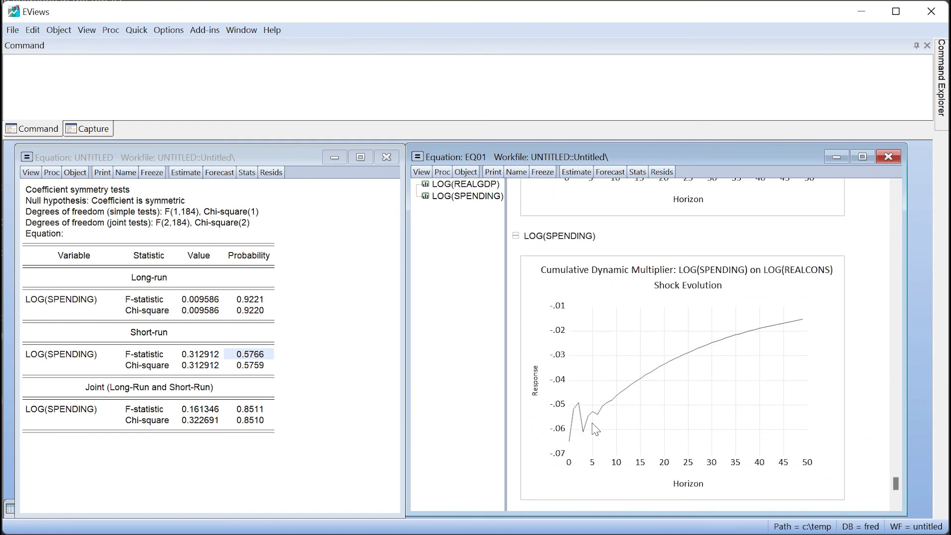
{"action": "scroll", "coordinate": [600, 418], "scroll_direction": "up", "scroll_amount": 5}
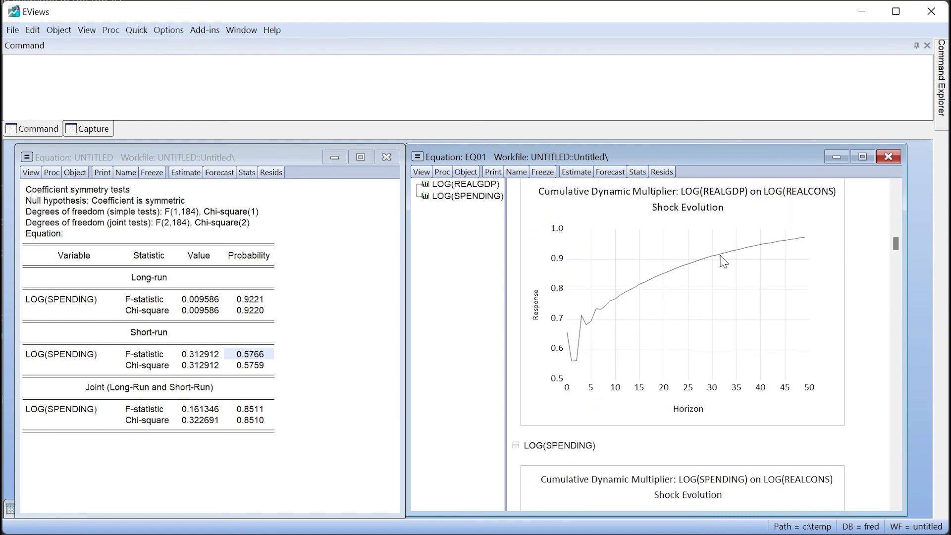
{"action": "scroll", "coordinate": [811, 298], "scroll_direction": "down", "scroll_amount": 3}
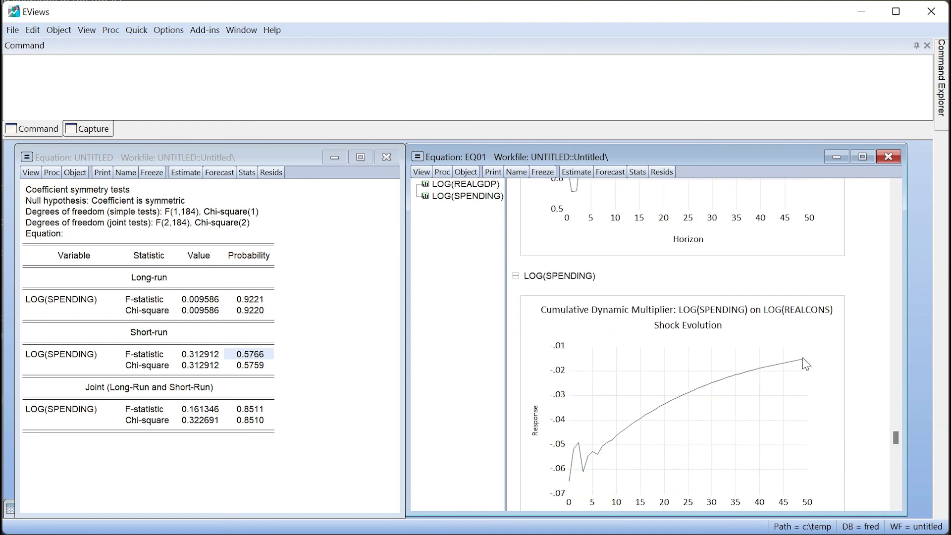